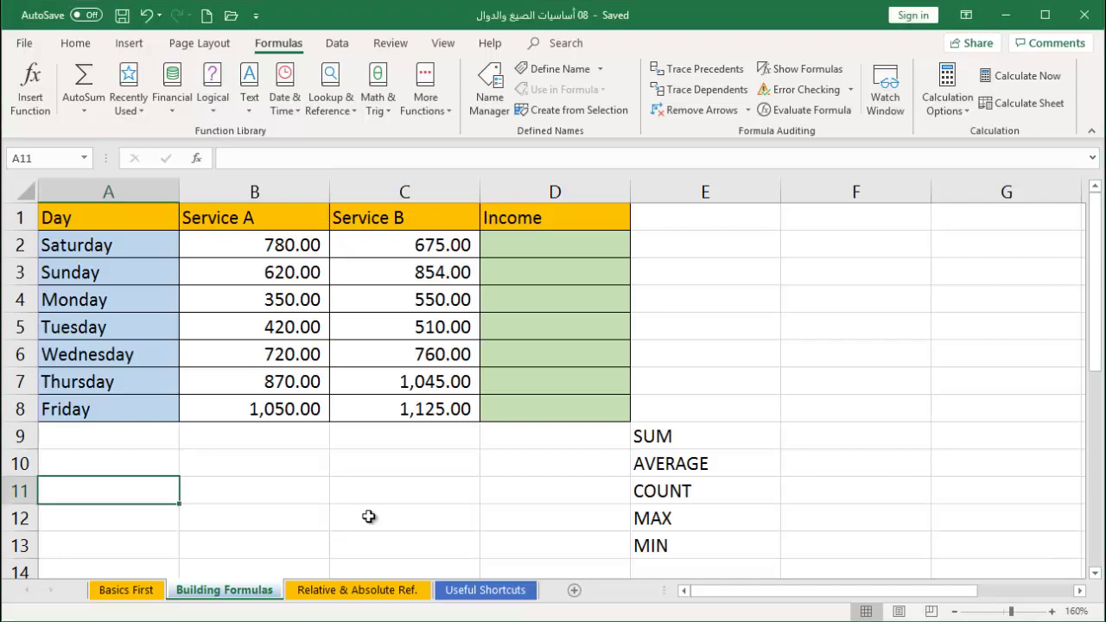
Step: On the Building Formulas sheet, enter =B2+C2 as Saturday's income in D2 and fill it down through D8
left_click(127, 590)
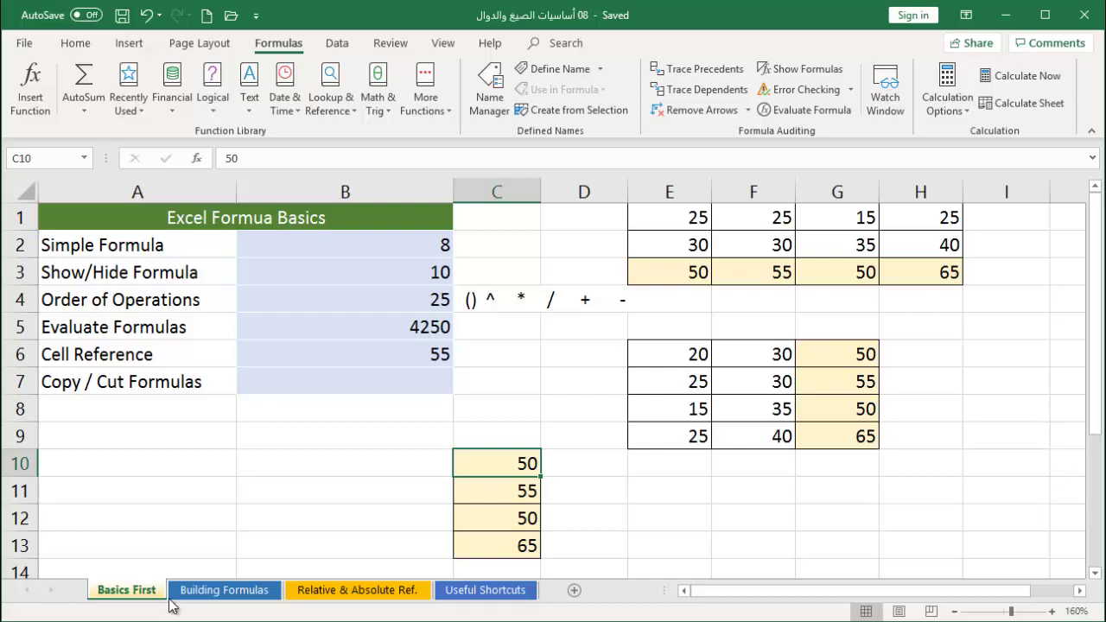
left_click(210, 593)
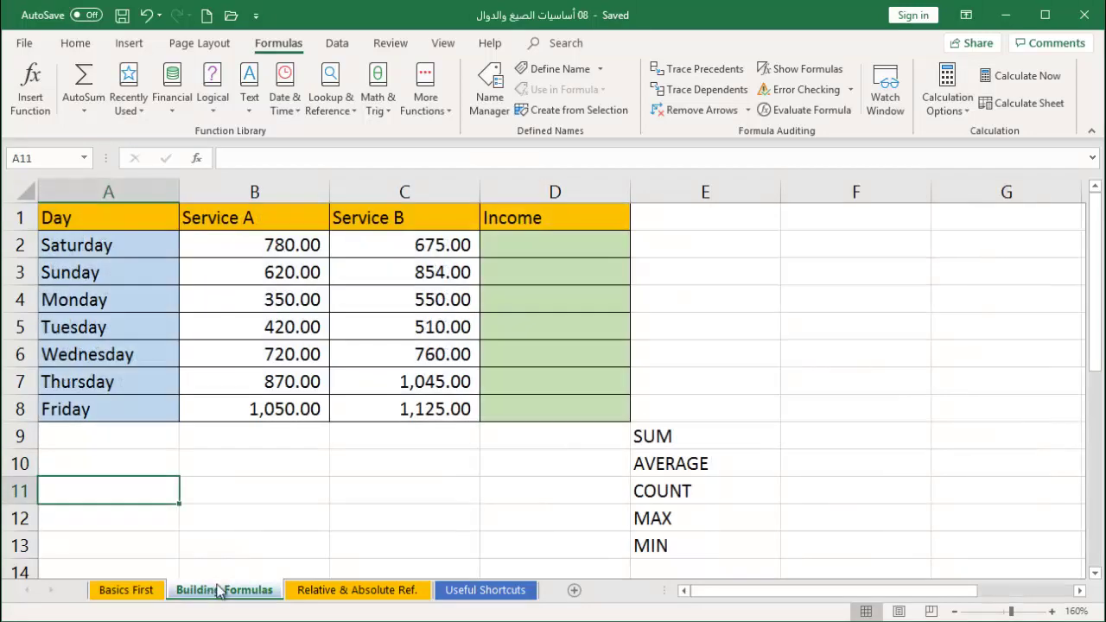
left_click(523, 249)
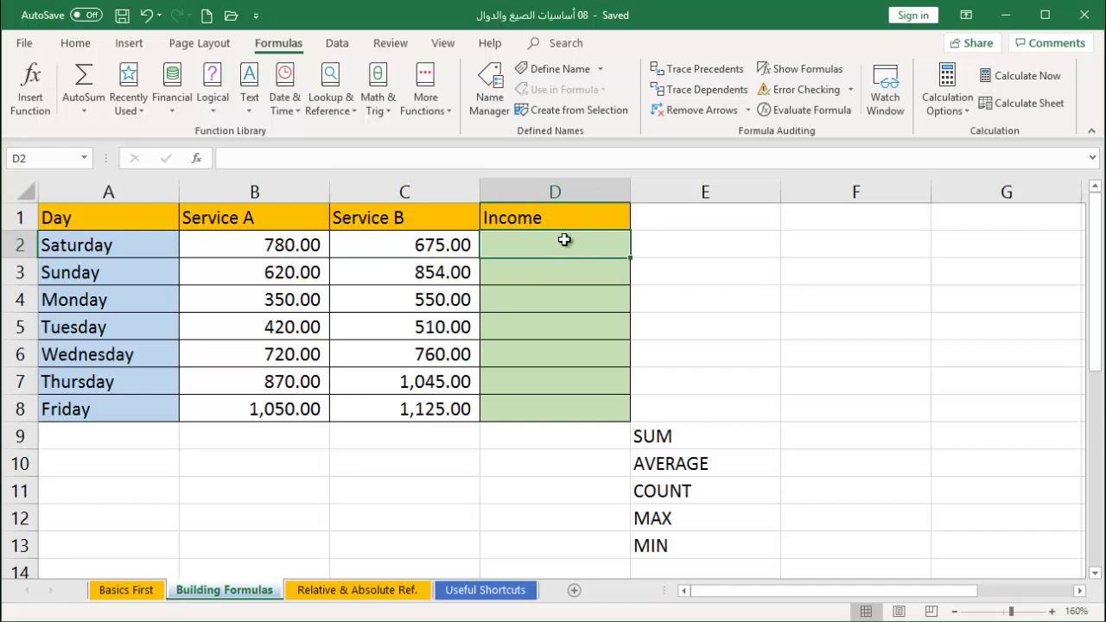
type("=")
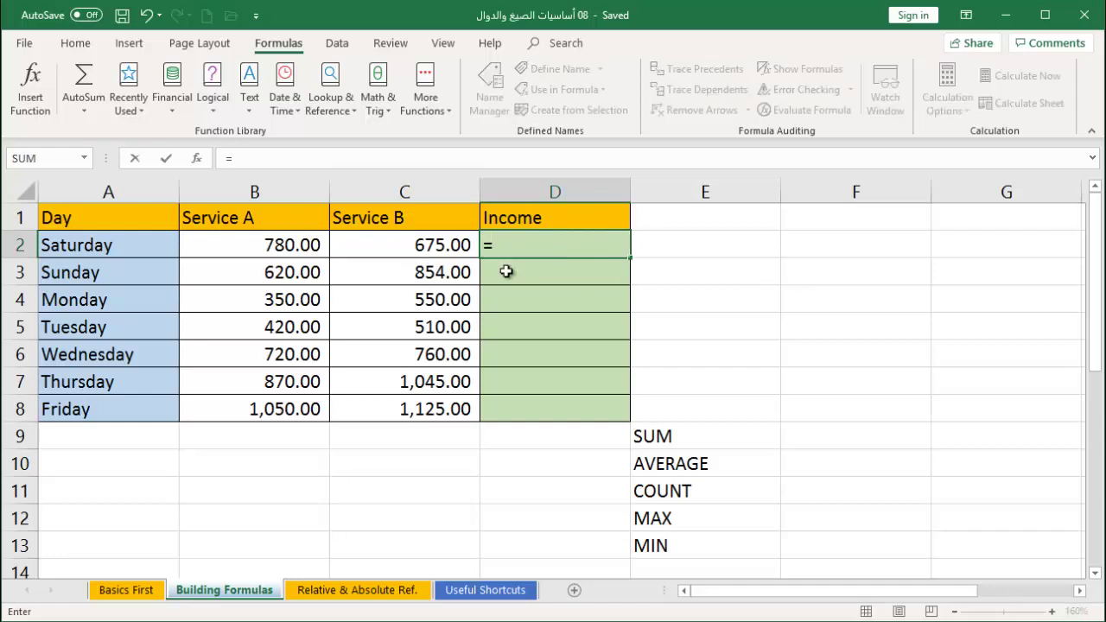
left_click(286, 246)
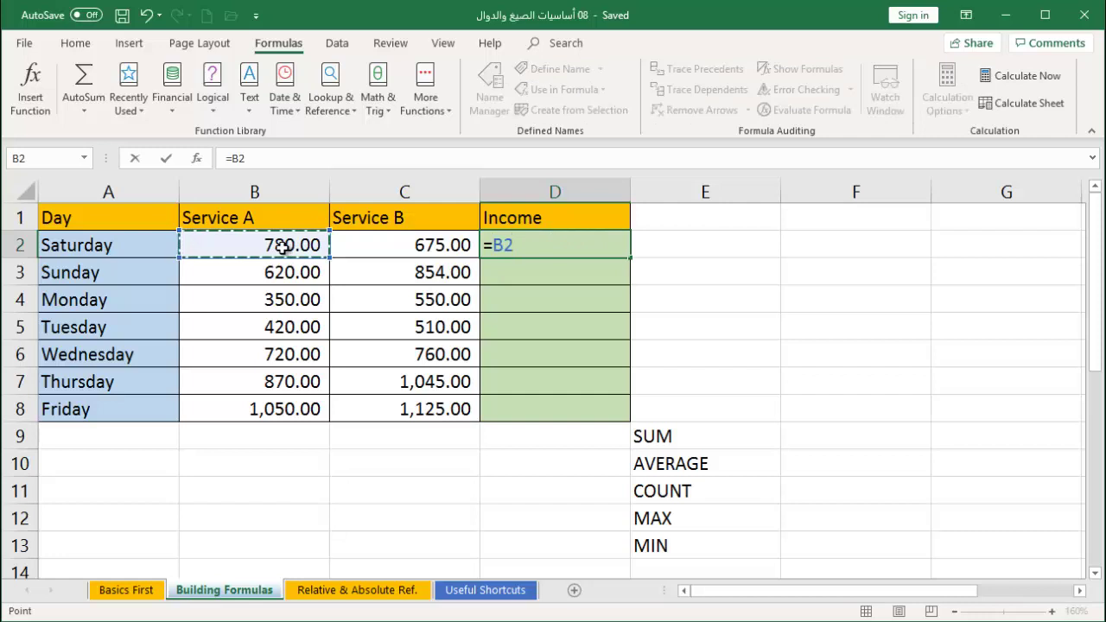
type("+")
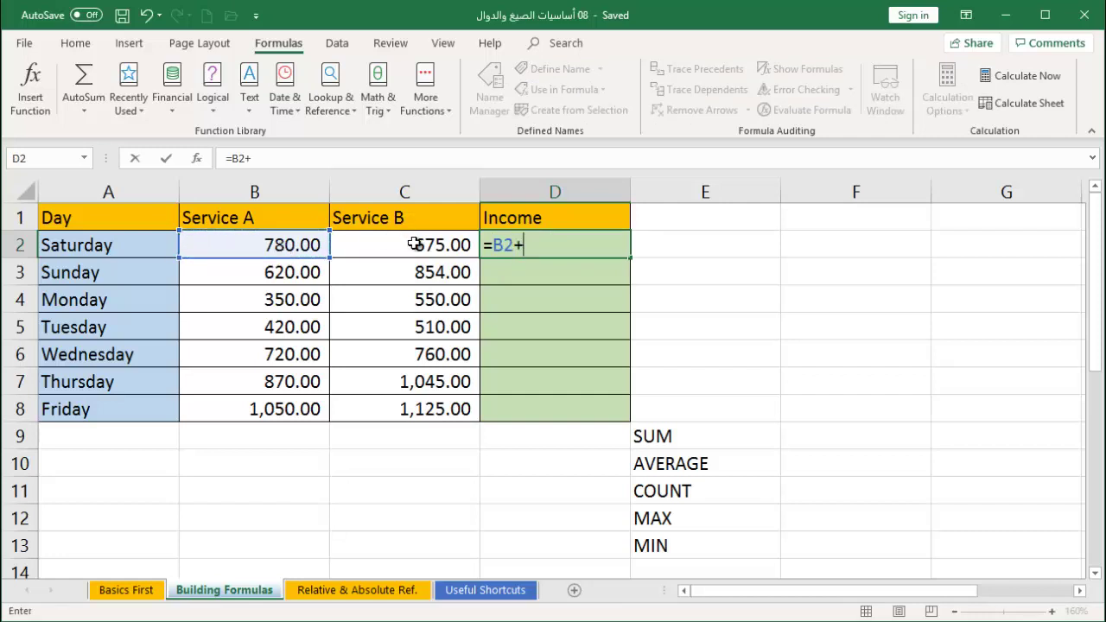
left_click(415, 246)
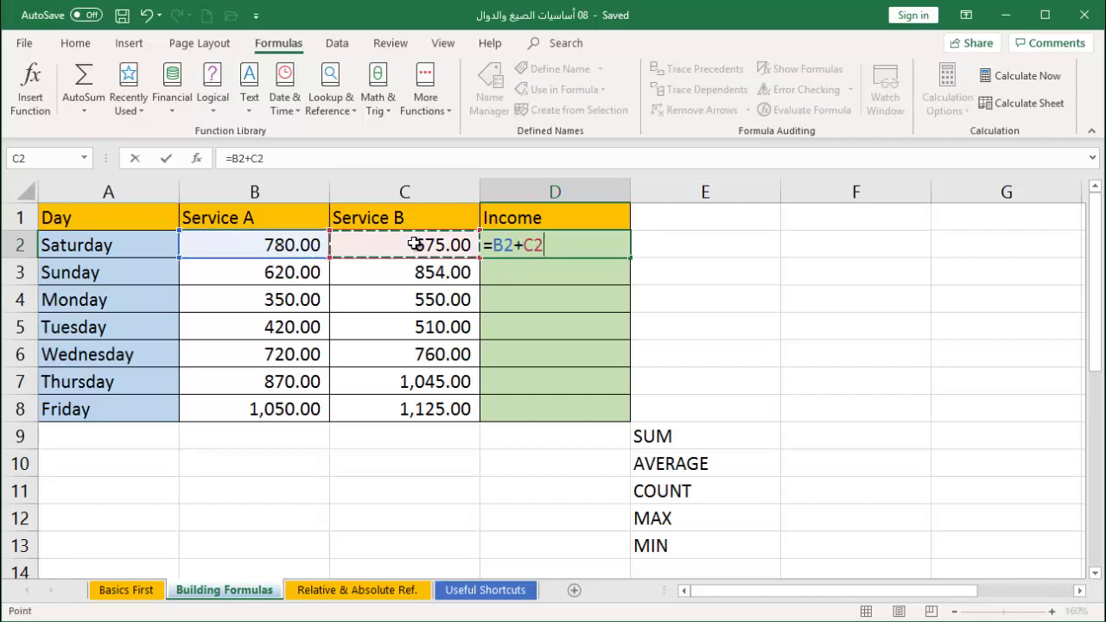
key("Return")
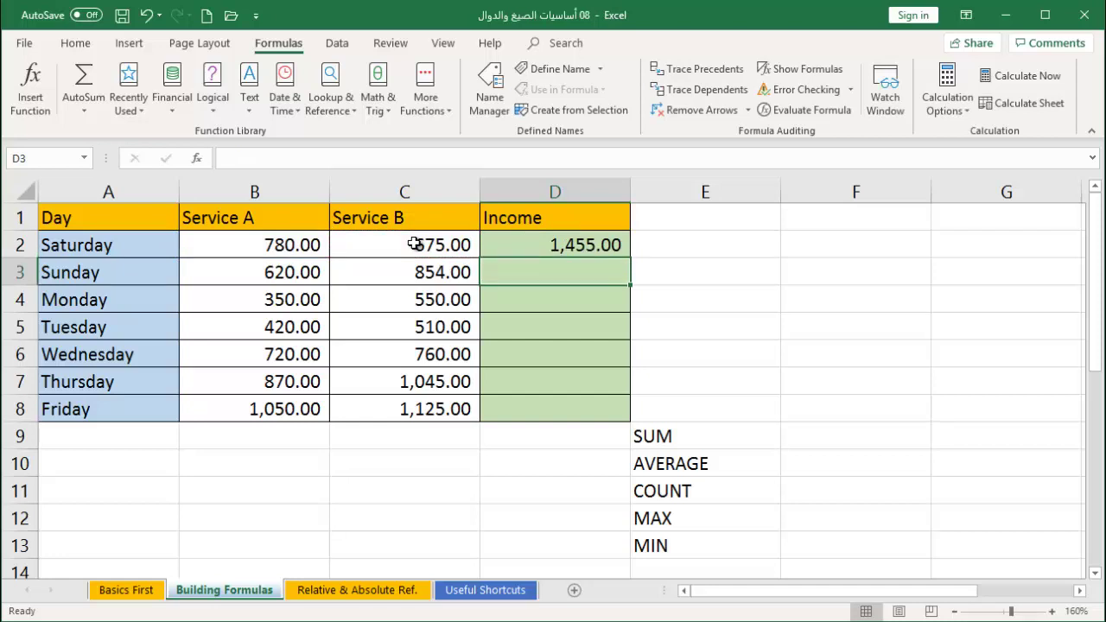
left_click(575, 244)
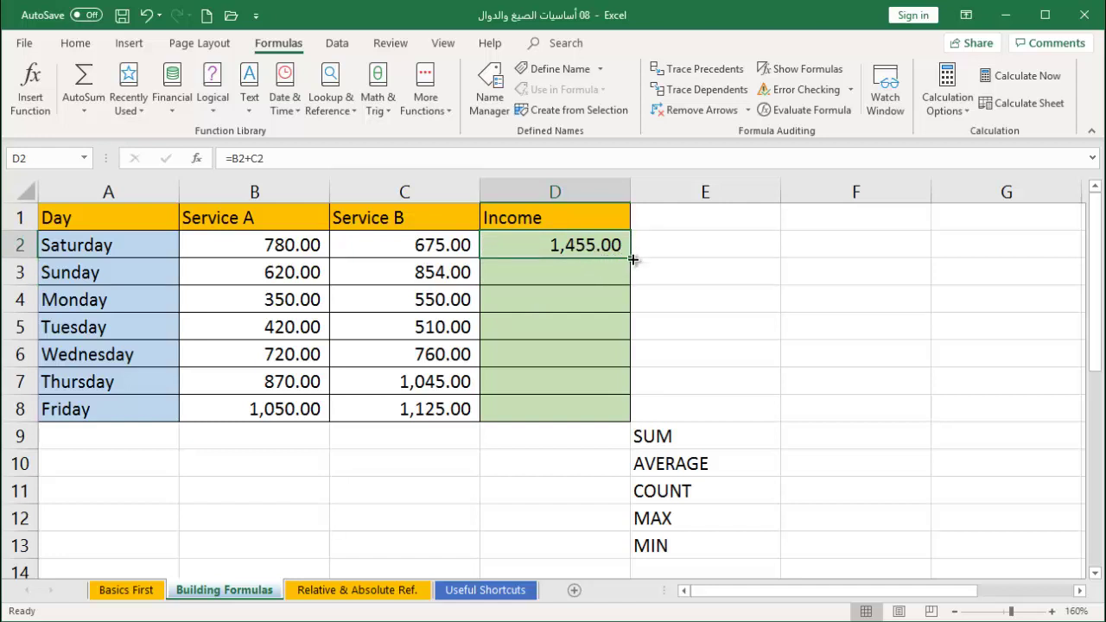
left_click_drag(633, 260, 637, 415)
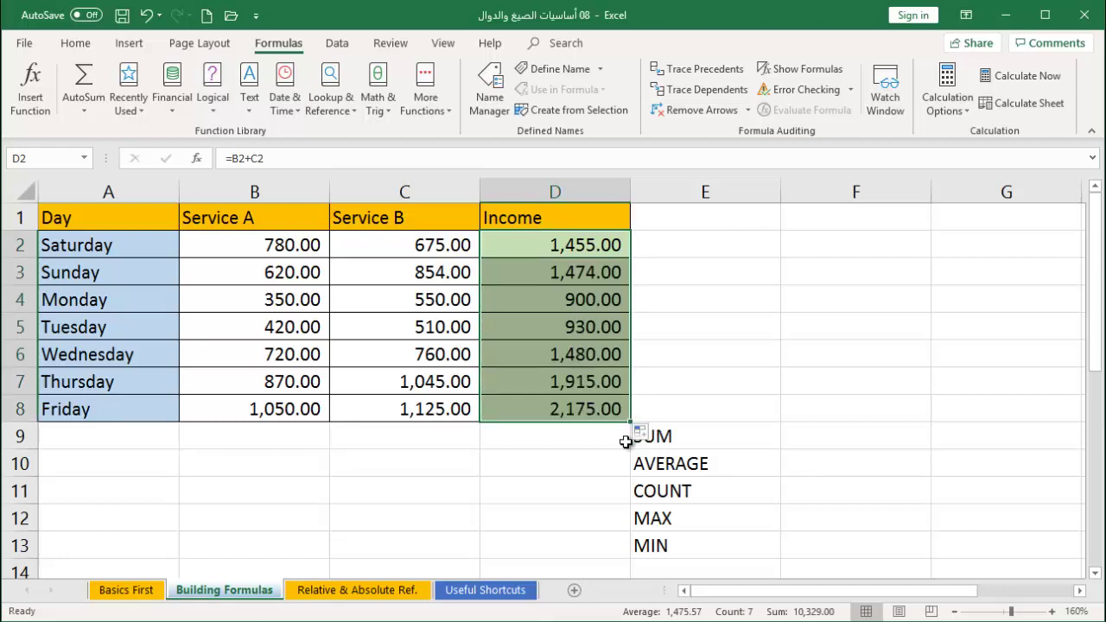
Step: Inspect the cell references in the income formulas for Saturday in D2 and Friday in D8
double_click(563, 245)
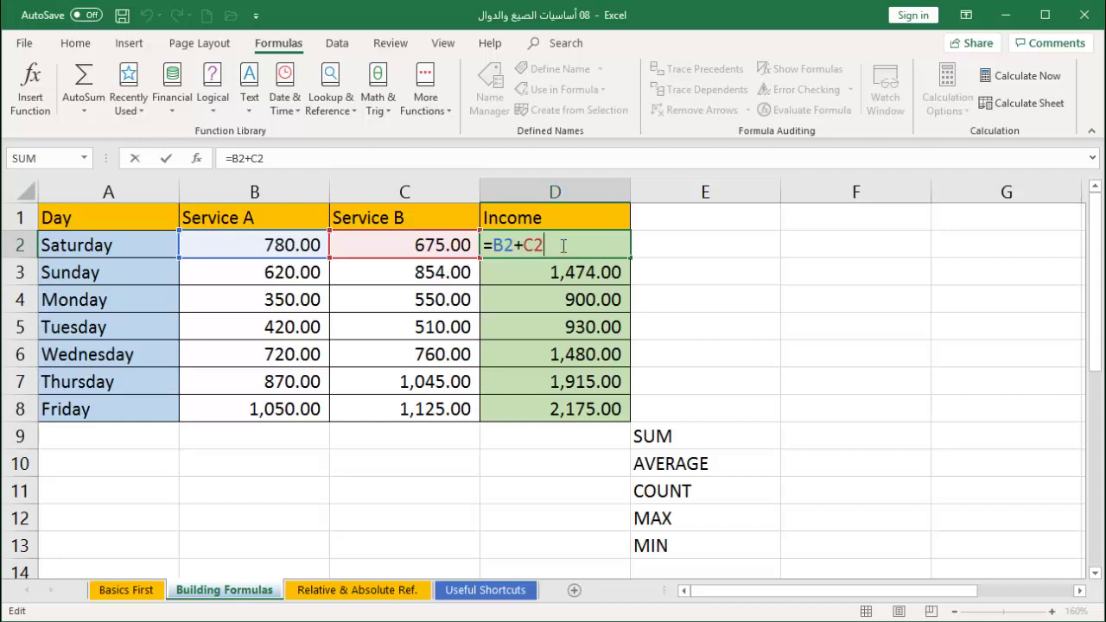
key("Escape")
double_click(574, 406)
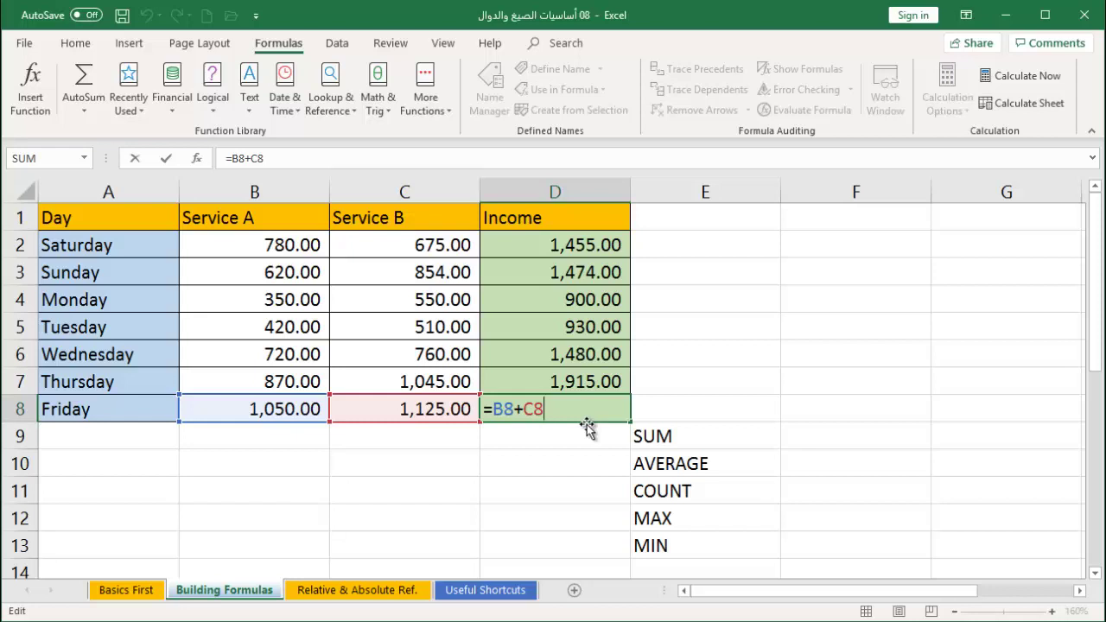
key("Return")
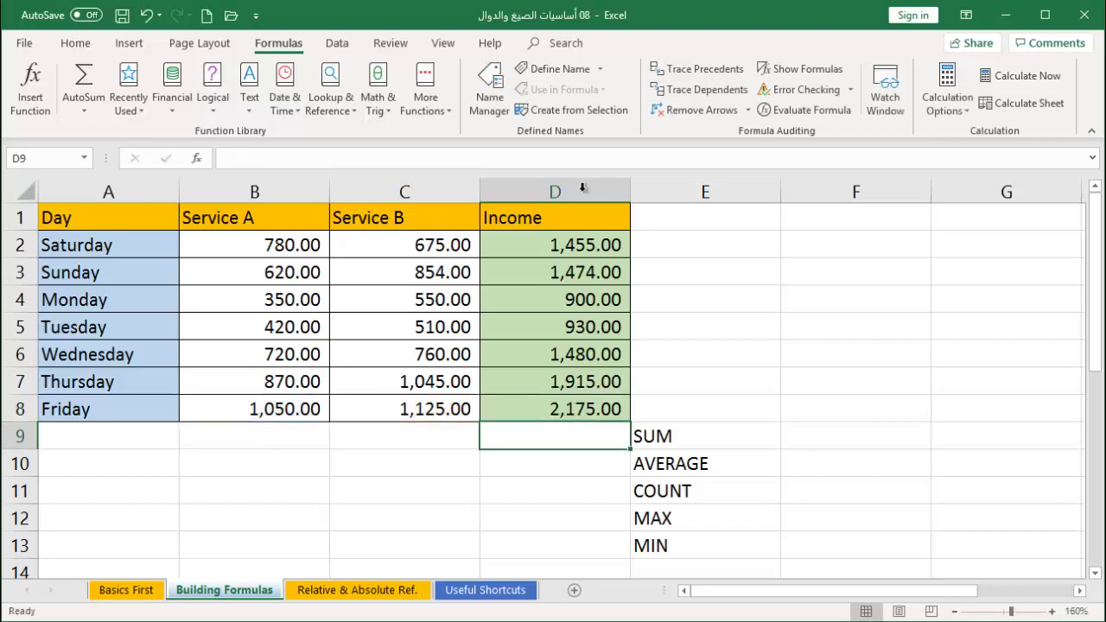
Step: Copy Saturday's income formula from D2 into the empty cell D12
right_click(544, 249)
left_click(570, 267)
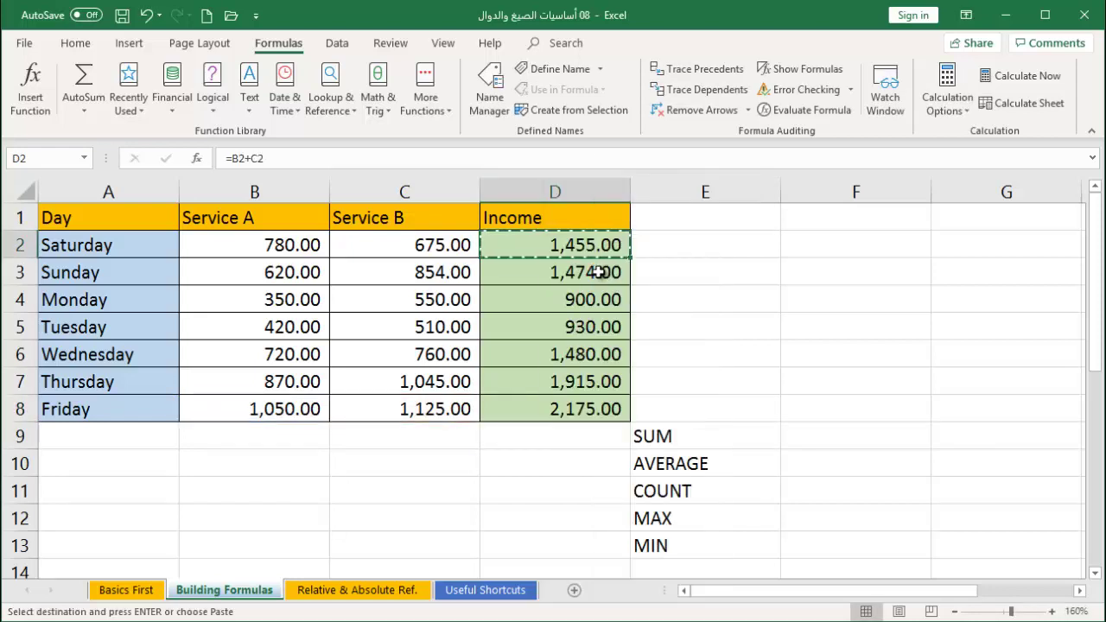
scroll(580, 290, "down", 1)
scroll(580, 290, "down", 3)
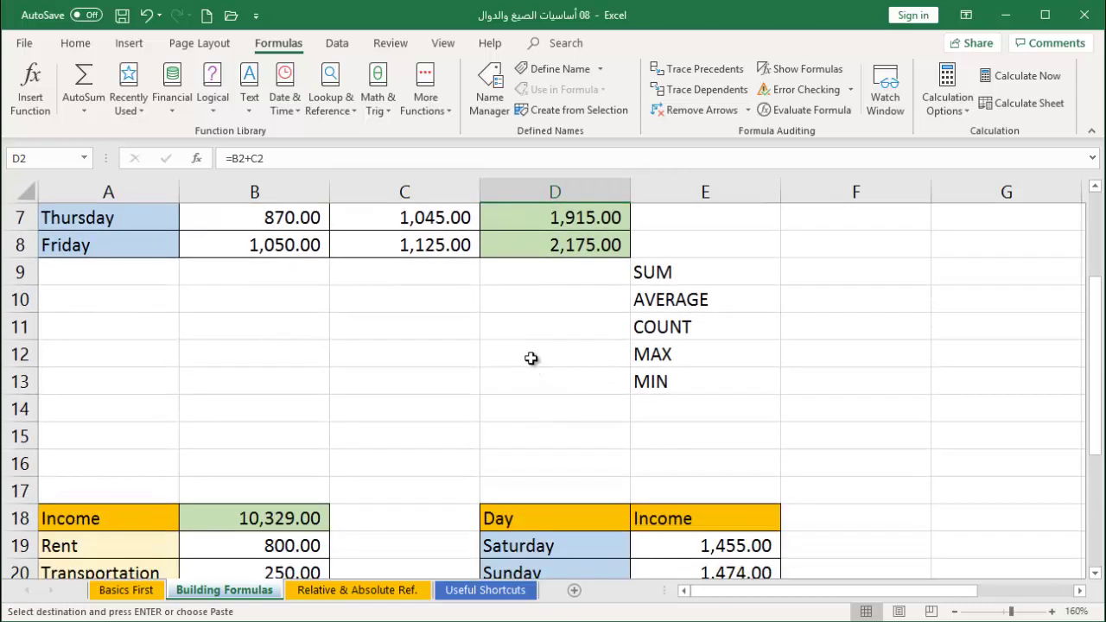
left_click(531, 355)
key("Return")
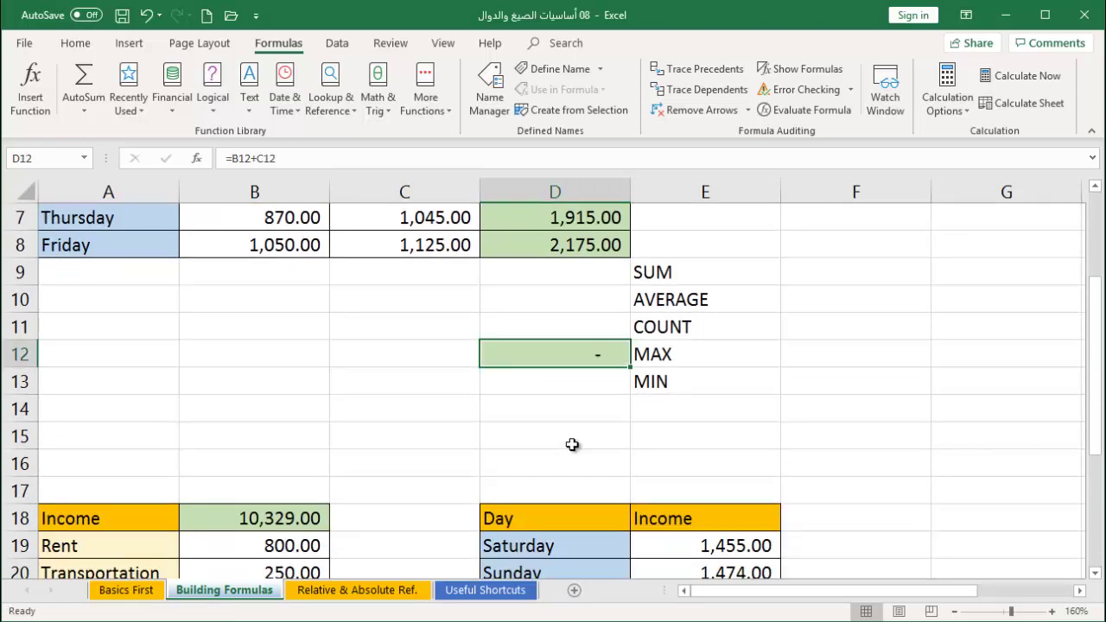
Step: Inspect the references of the formula pasted in D12 and undo the paste
double_click(561, 352)
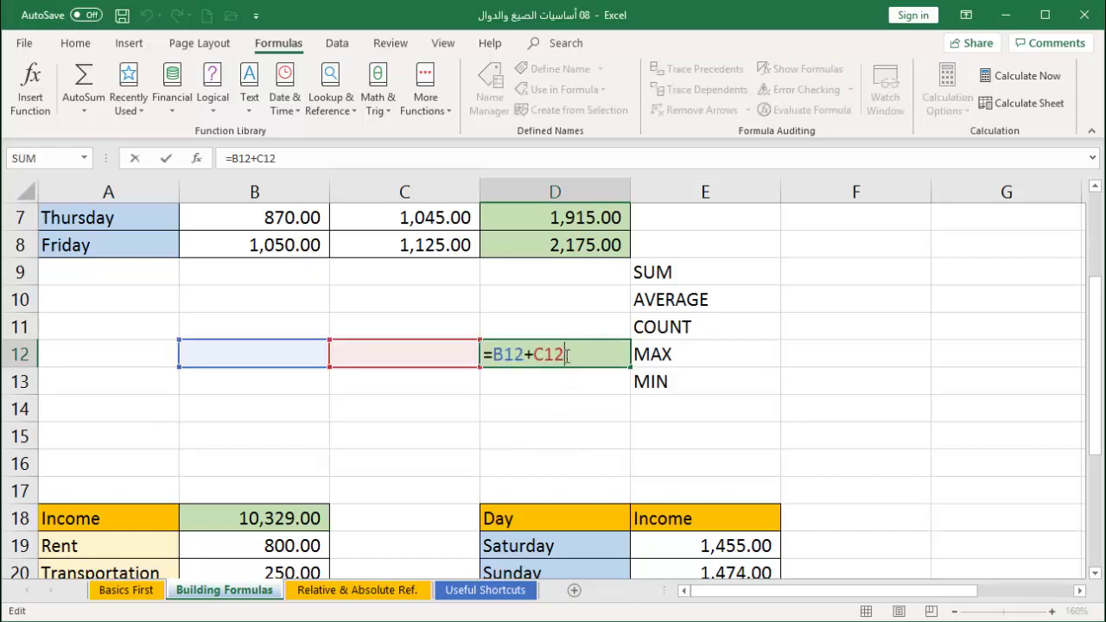
key("Escape")
key("ctrl+z")
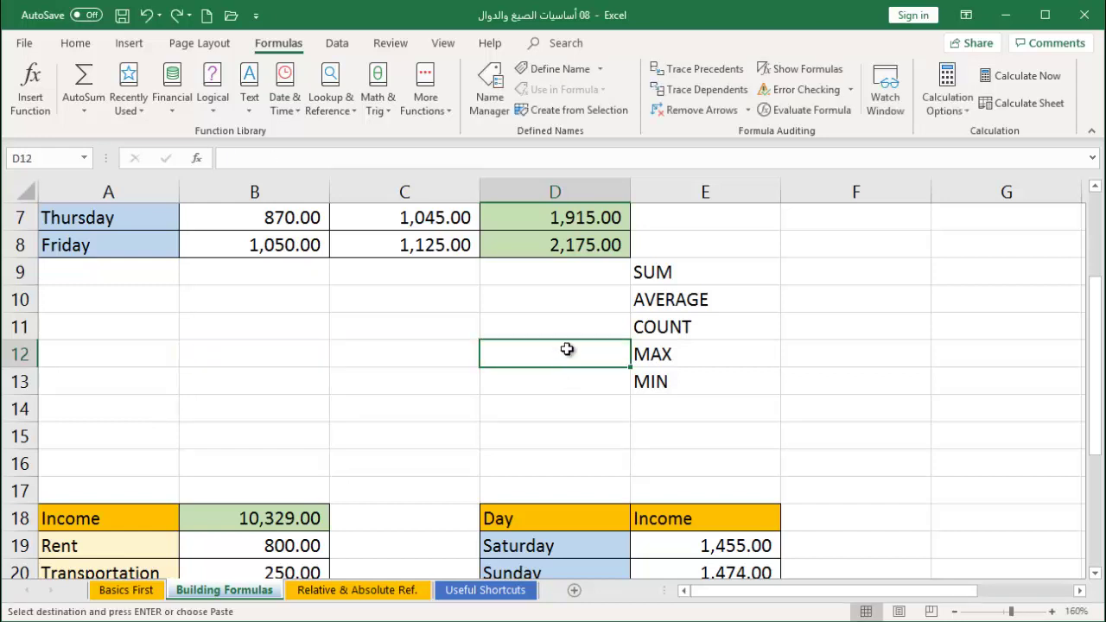
Step: Copy Friday's income formula from D8 into the empty cell B12
right_click(580, 246)
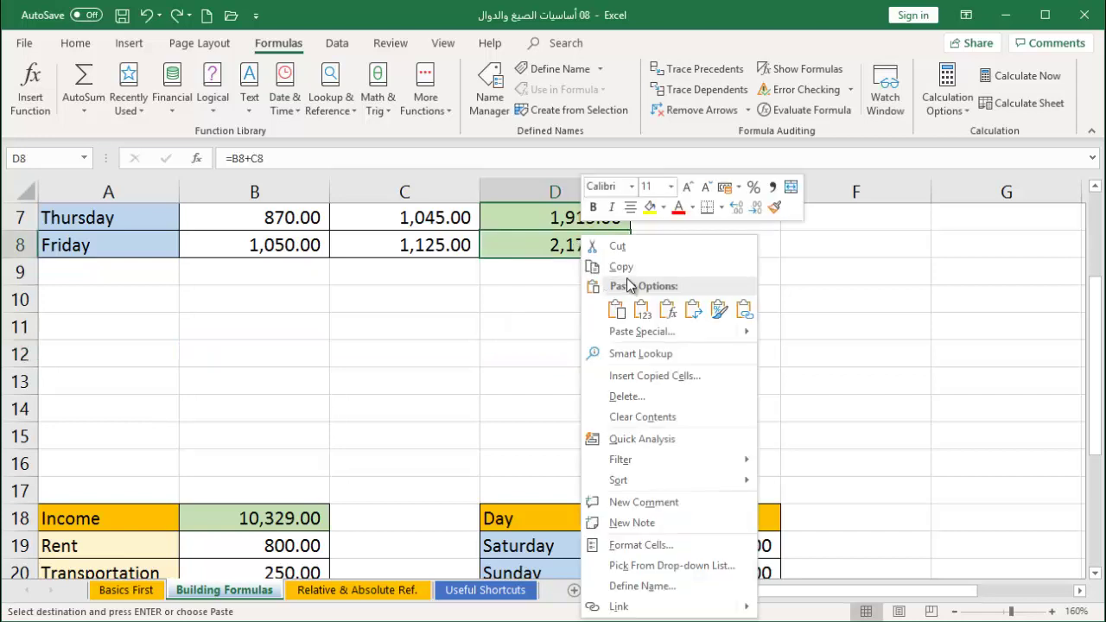
key("Escape")
left_click(309, 355)
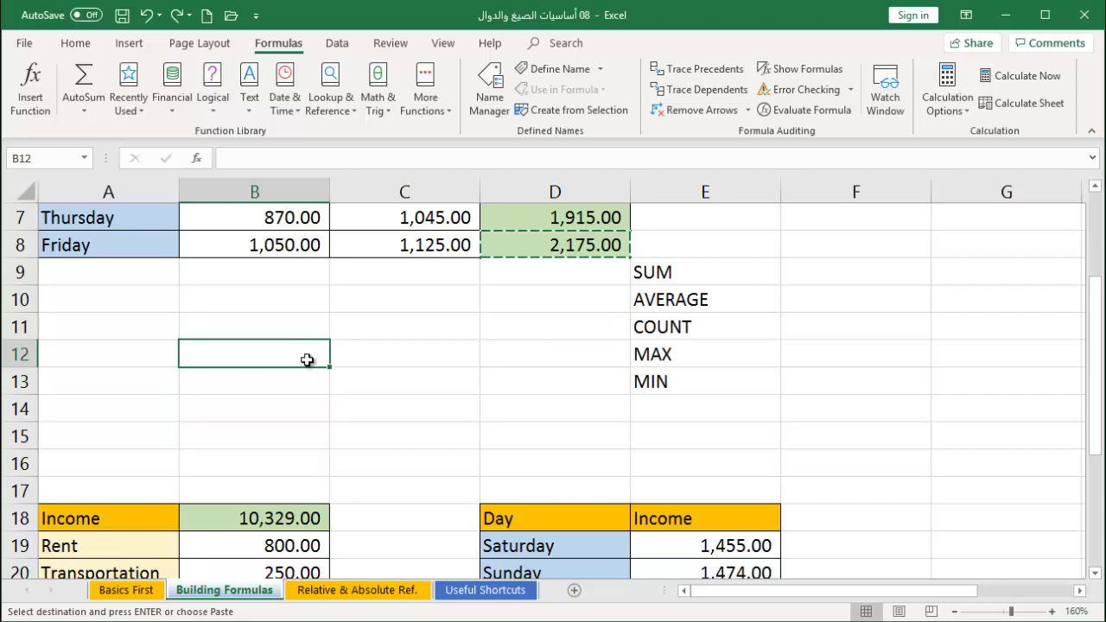
key("Return")
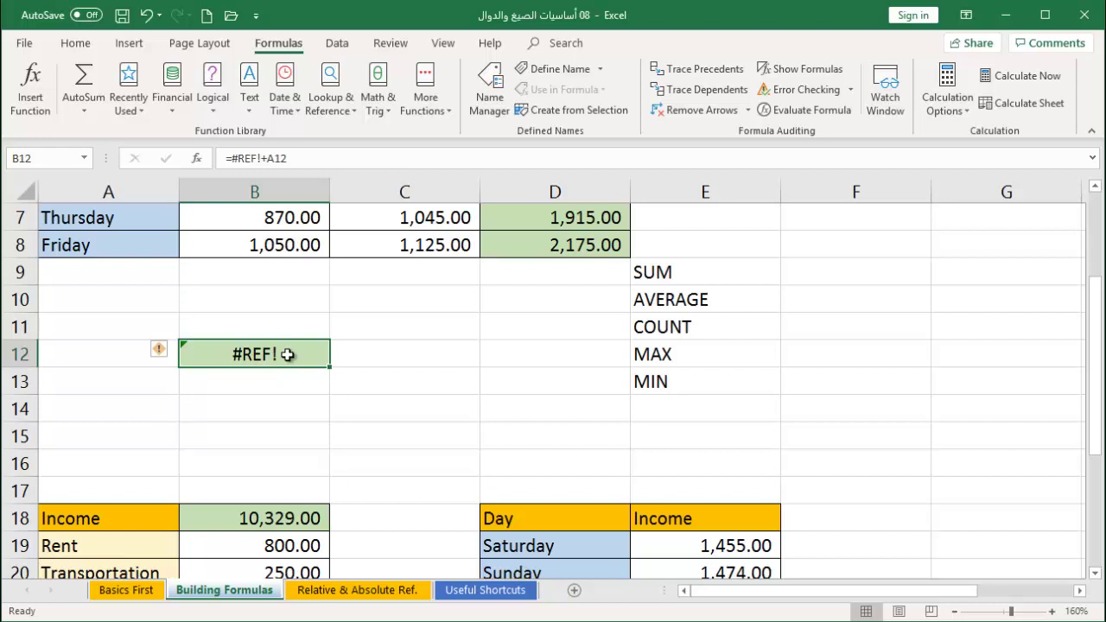
Step: Inspect the references of the formula pasted in B12, undo the paste and cancel the pending copy
double_click(288, 354)
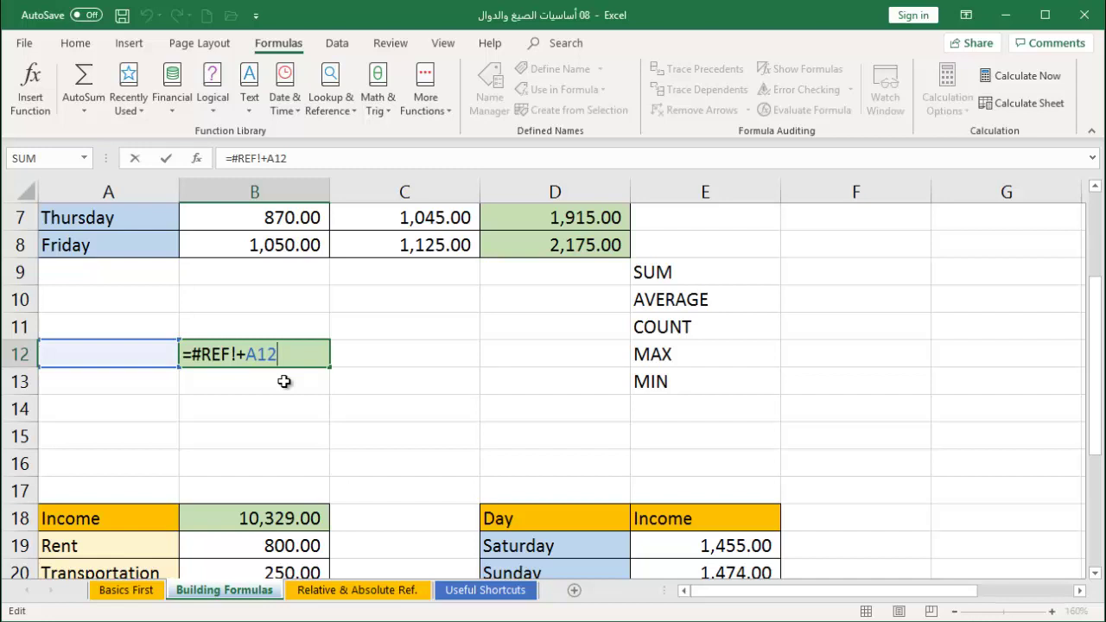
key("ctrl+Return")
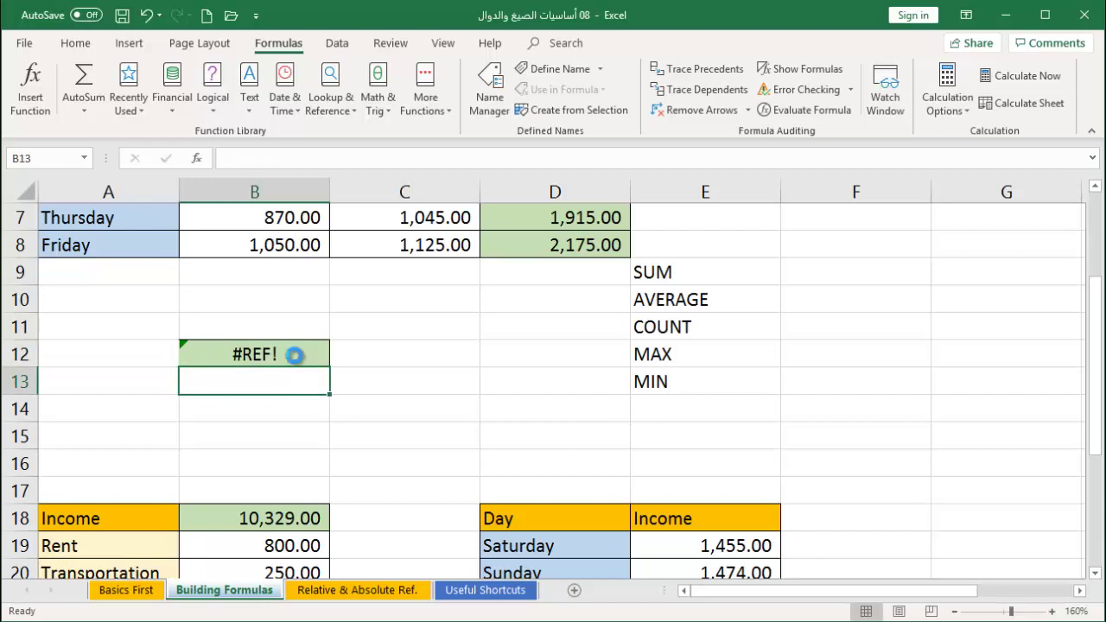
key("ctrl+z")
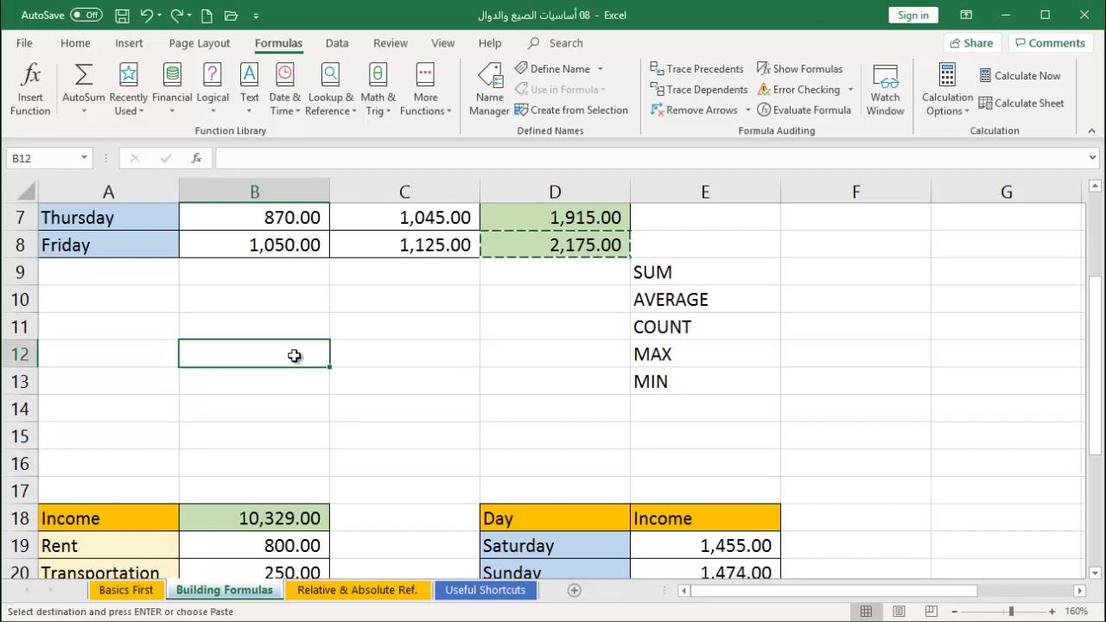
scroll(519, 420, "up", 2)
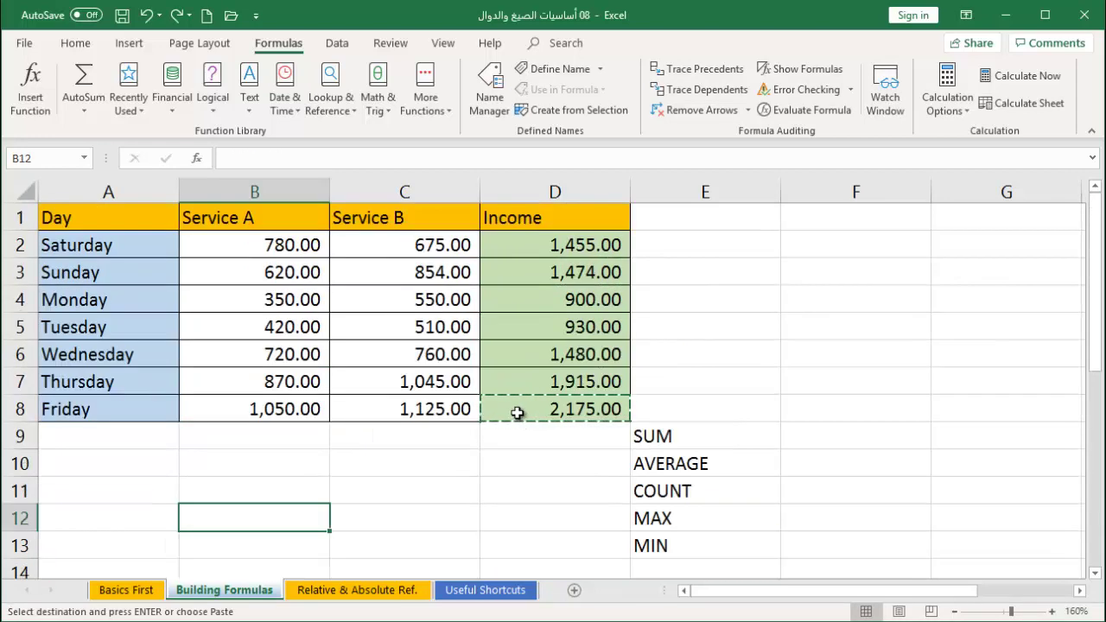
key("Escape")
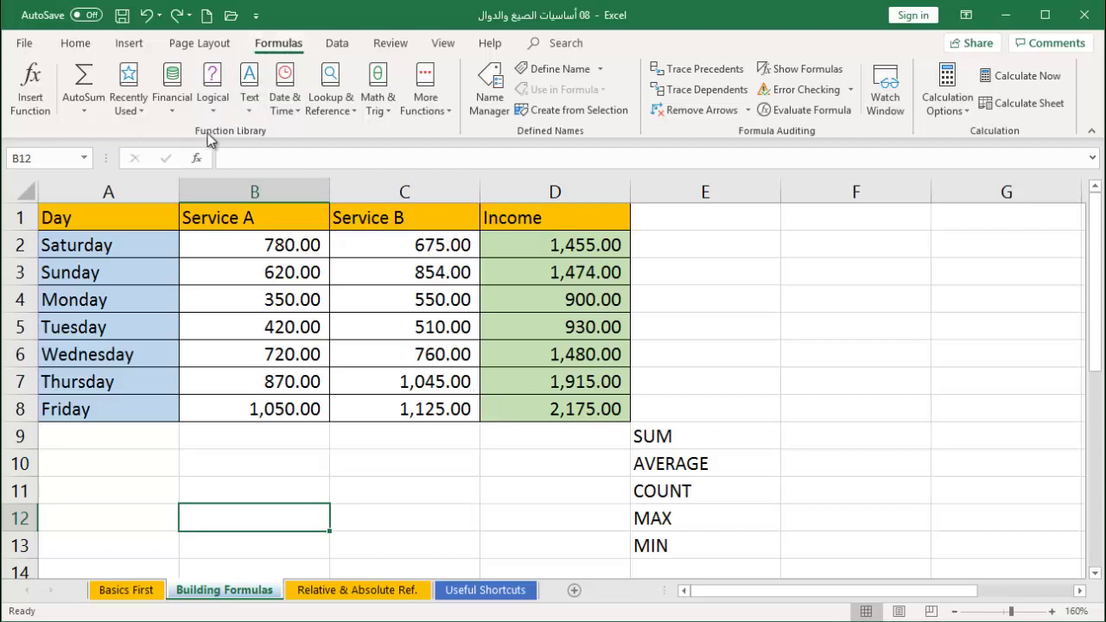
left_click(249, 87)
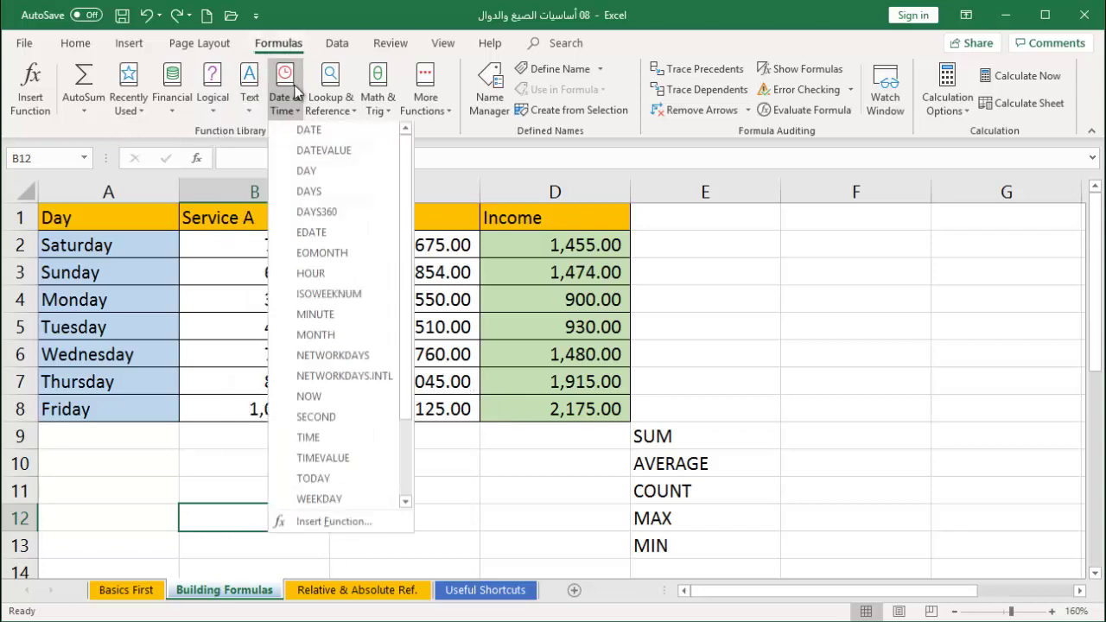
mouse_move(374, 97)
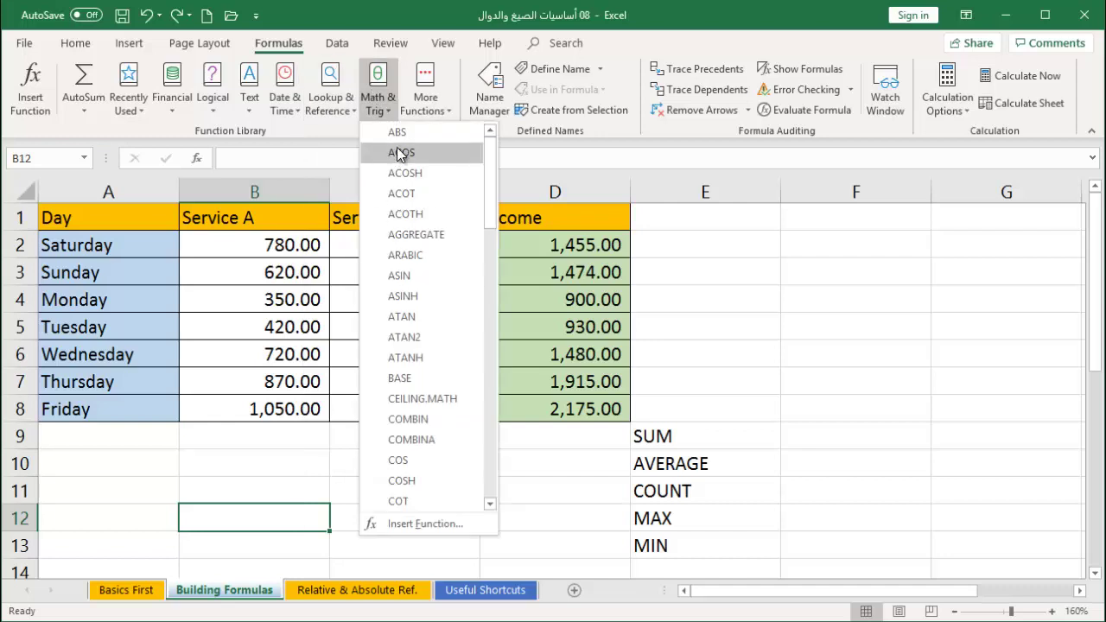
left_click(402, 5)
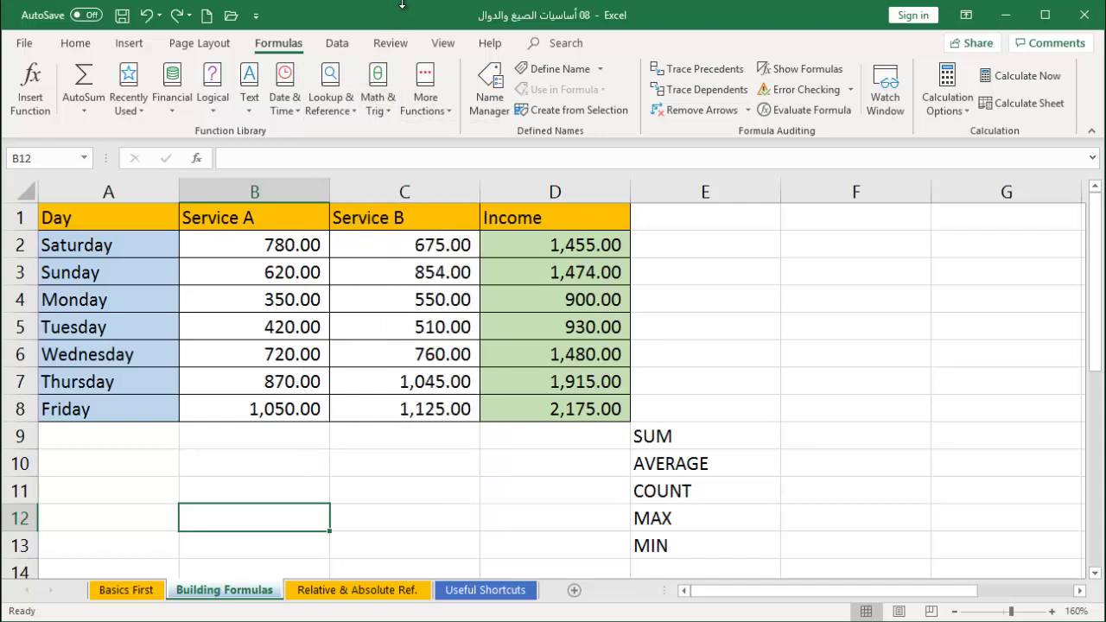
left_click_drag(664, 442, 683, 551)
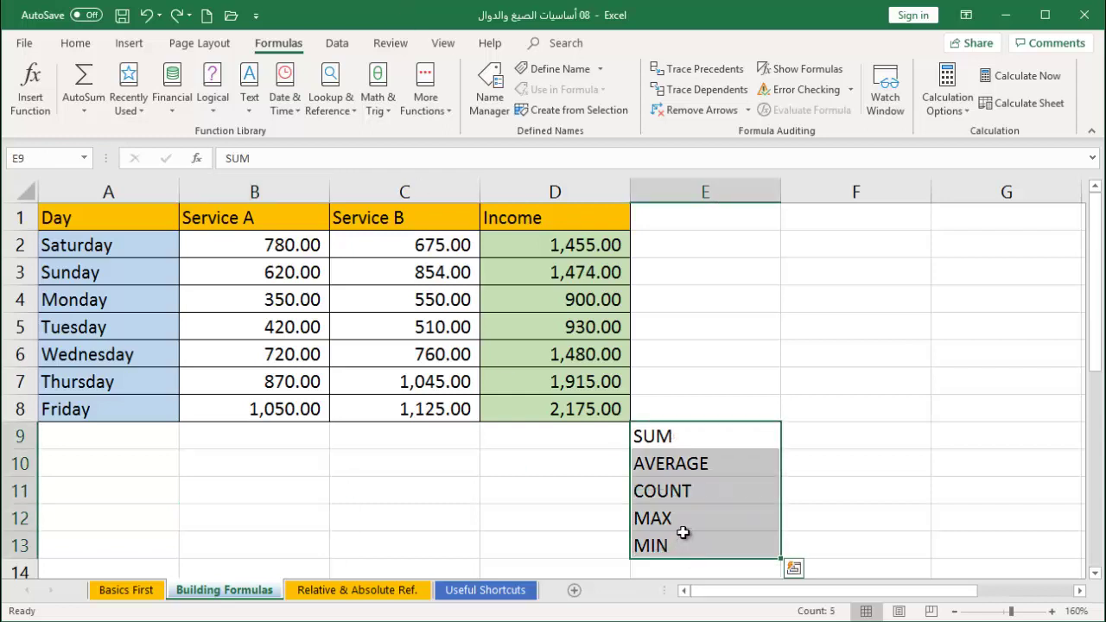
left_click(654, 437)
Step: Add an AutoSum total of the income range D2:D8 in cell D9
left_click(557, 439)
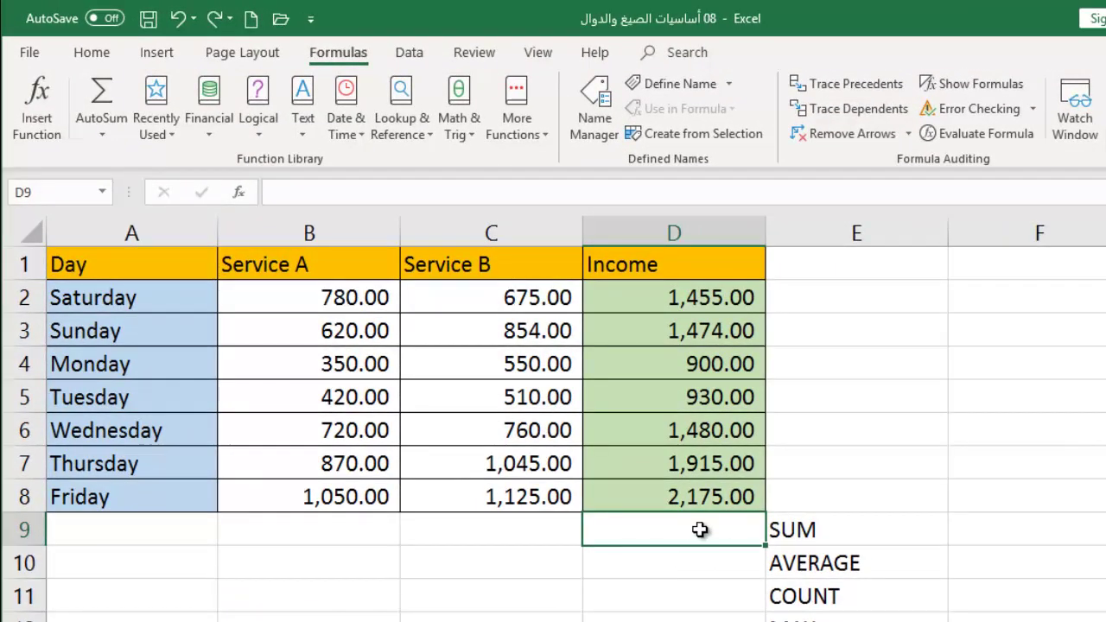
left_click(90, 52)
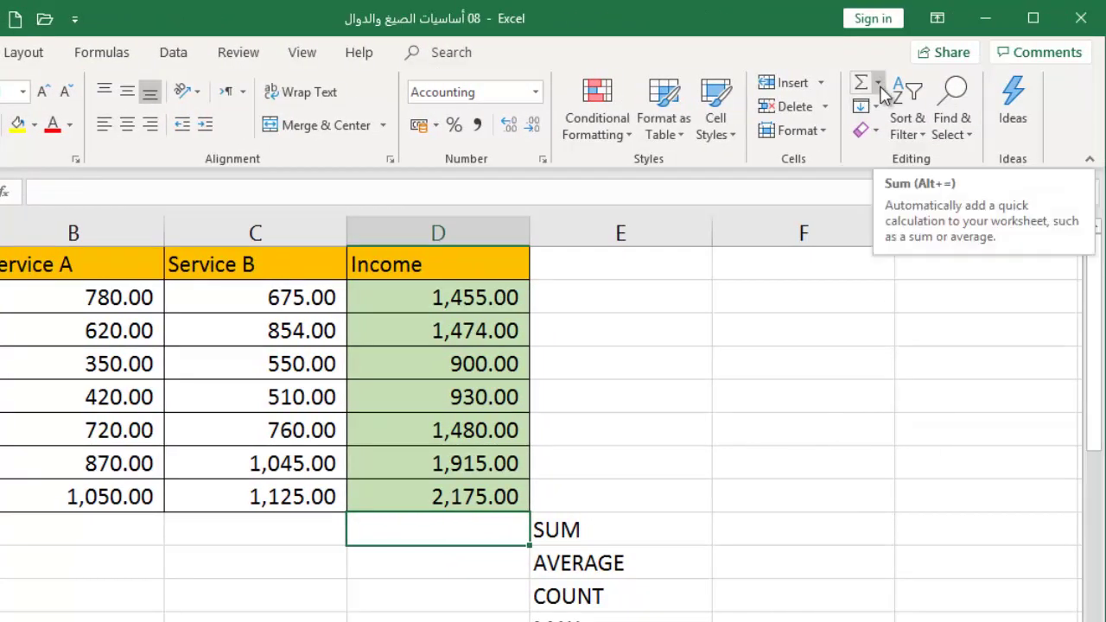
left_click(879, 85)
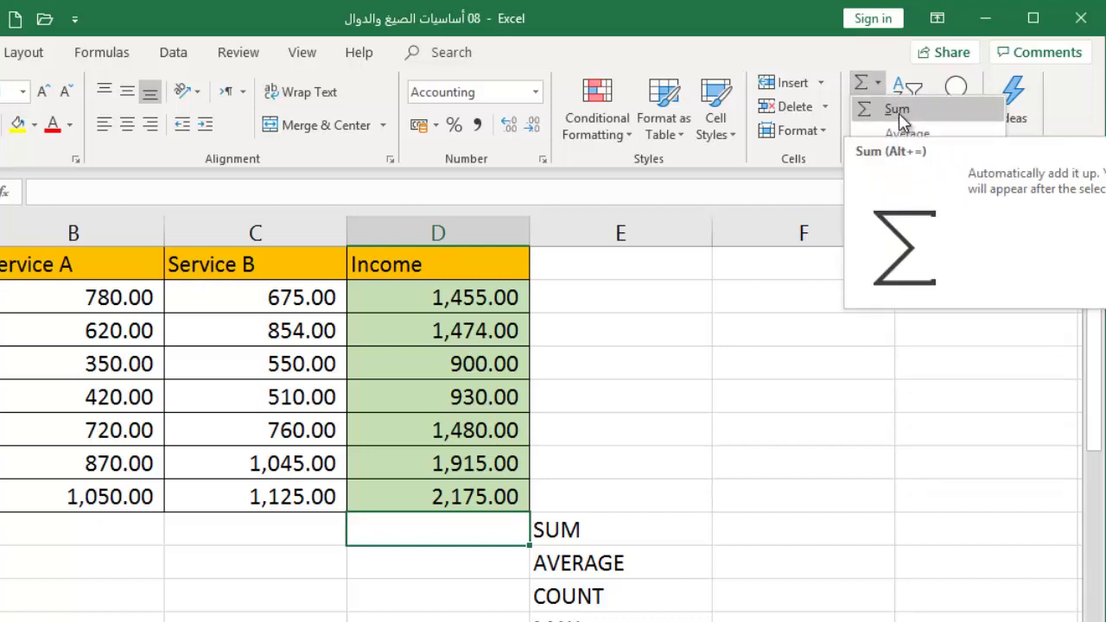
left_click(896, 110)
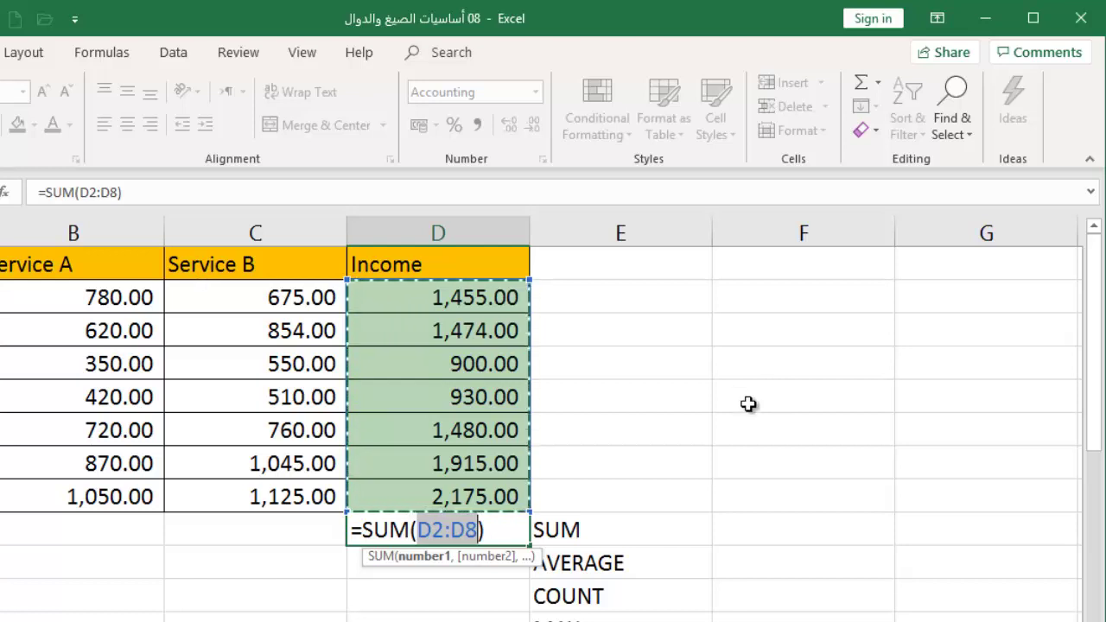
left_click(448, 530)
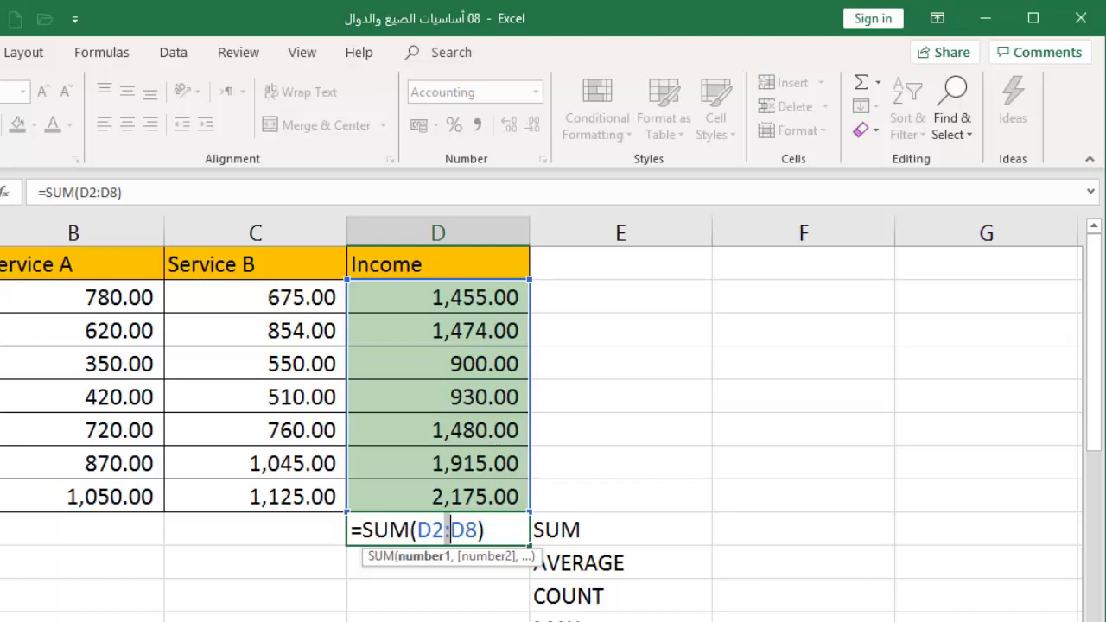
key("Return")
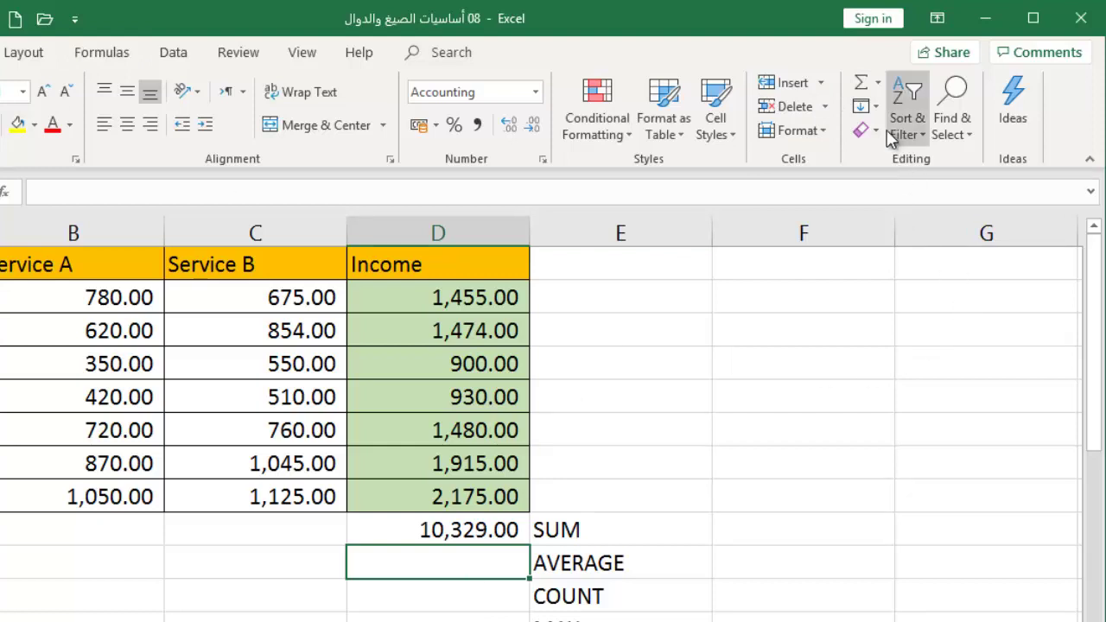
Step: Insert the automatic Average function in D10 and restrict its range to the daily incomes D2:D8
left_click(878, 83)
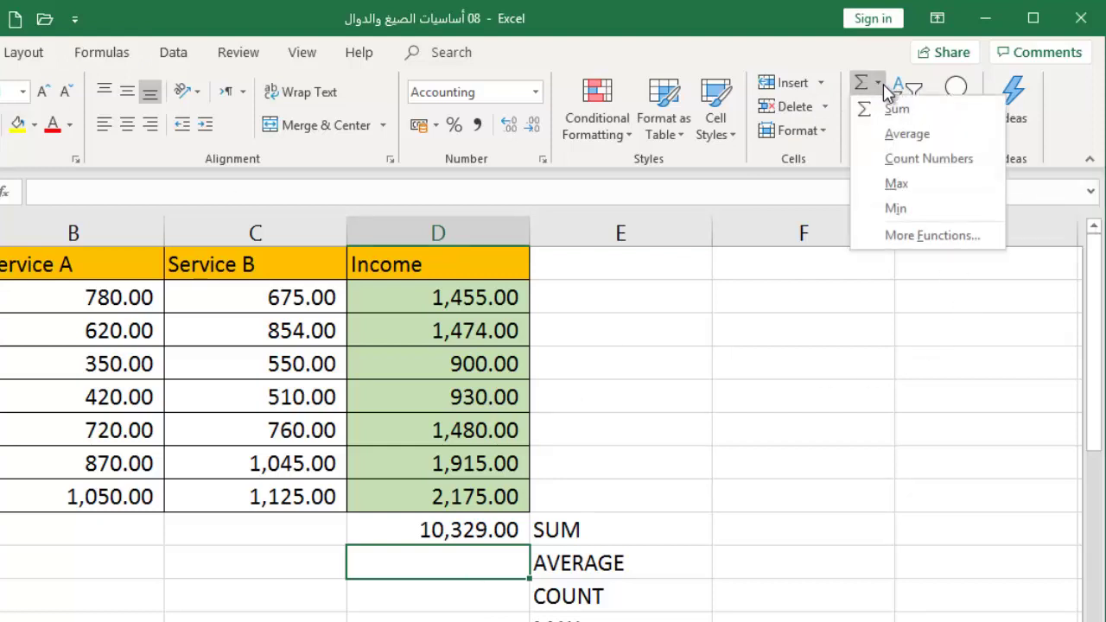
left_click(890, 134)
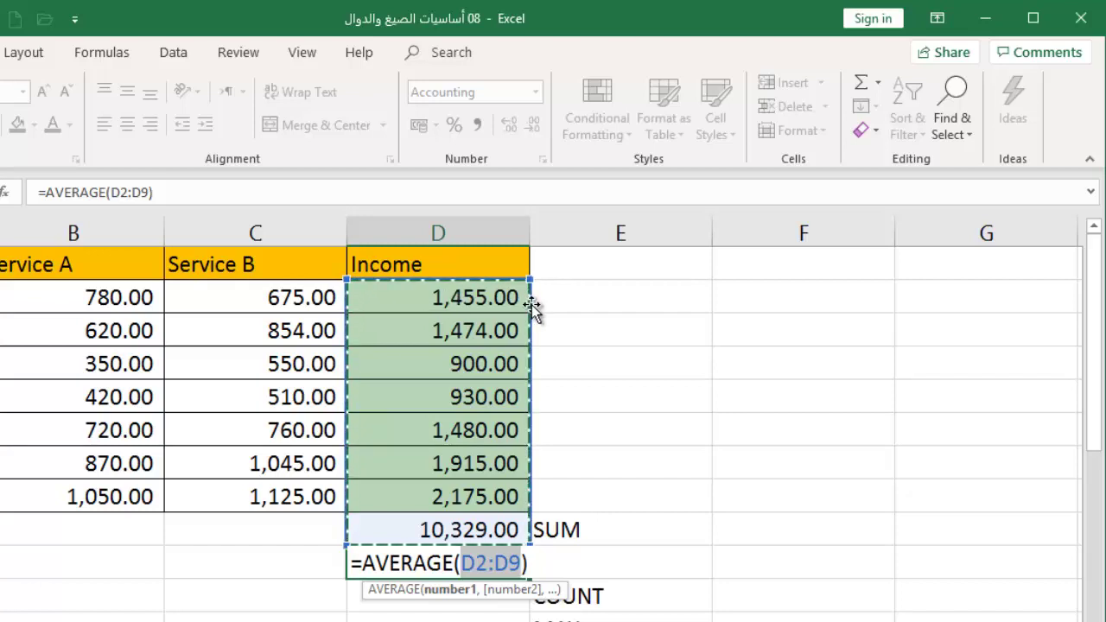
left_click(439, 297)
left_click_drag(439, 298, 438, 504)
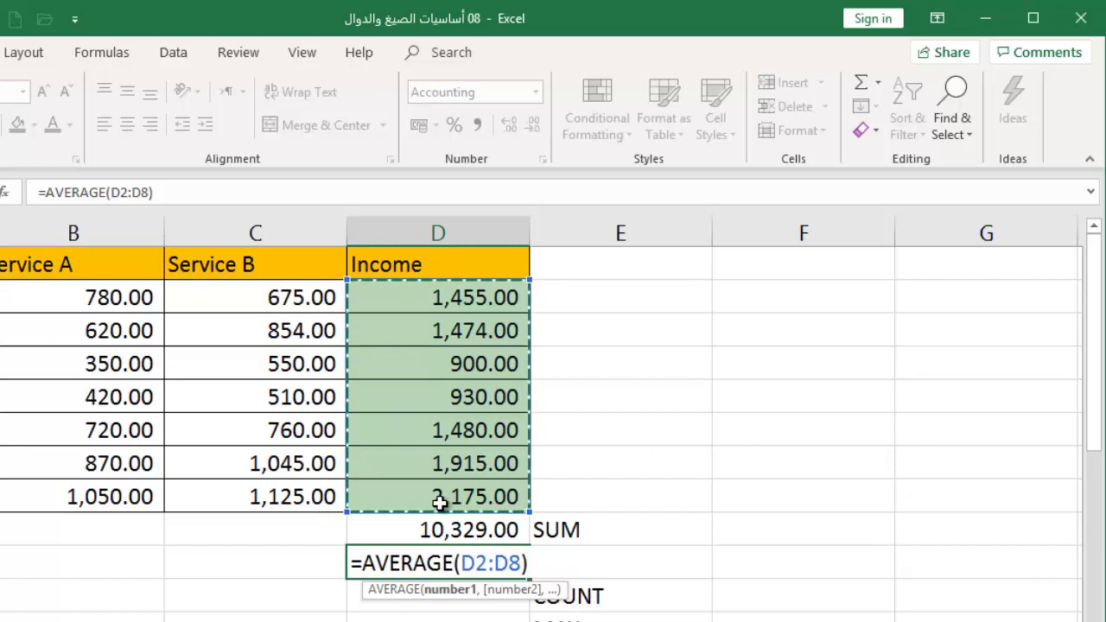
key("Return")
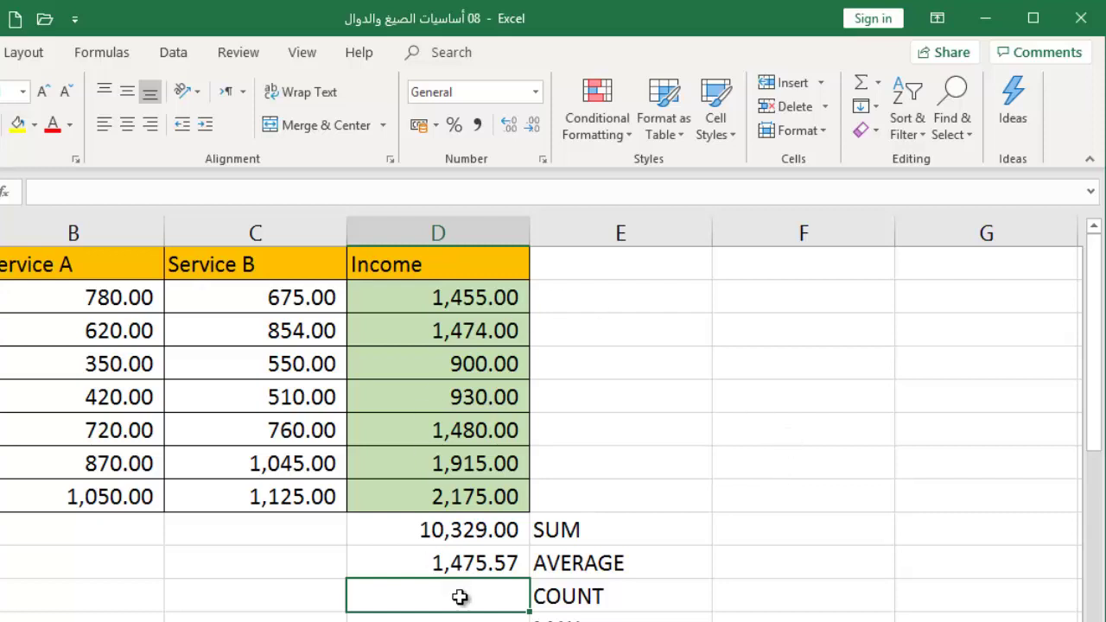
Step: Insert the automatic Count Numbers function in D11 and correct its range to D2:D8
left_click(879, 84)
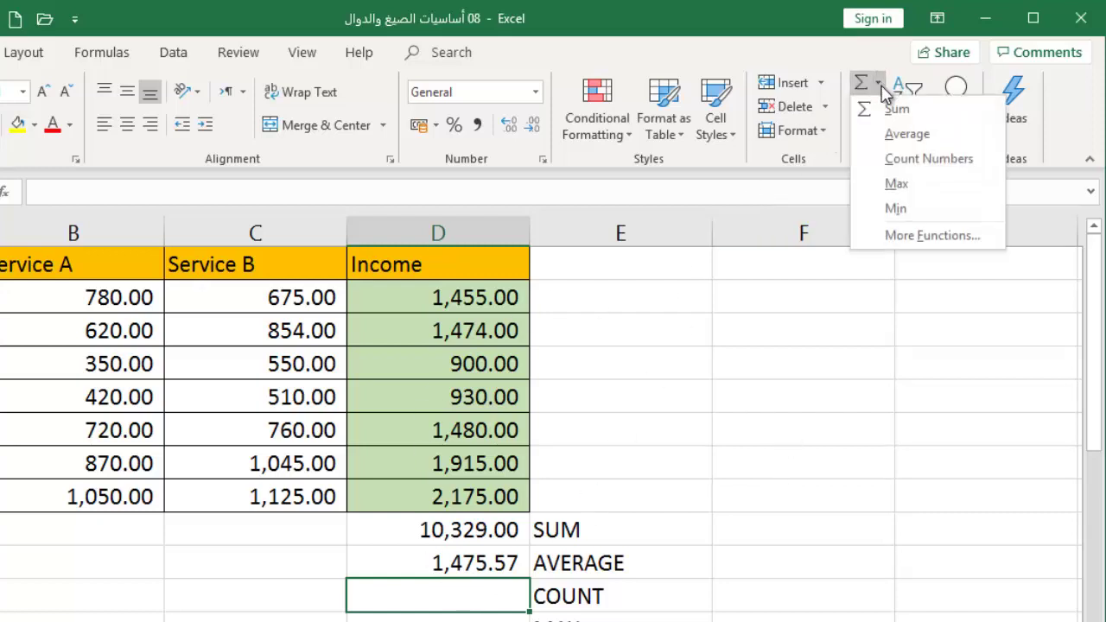
left_click(886, 161)
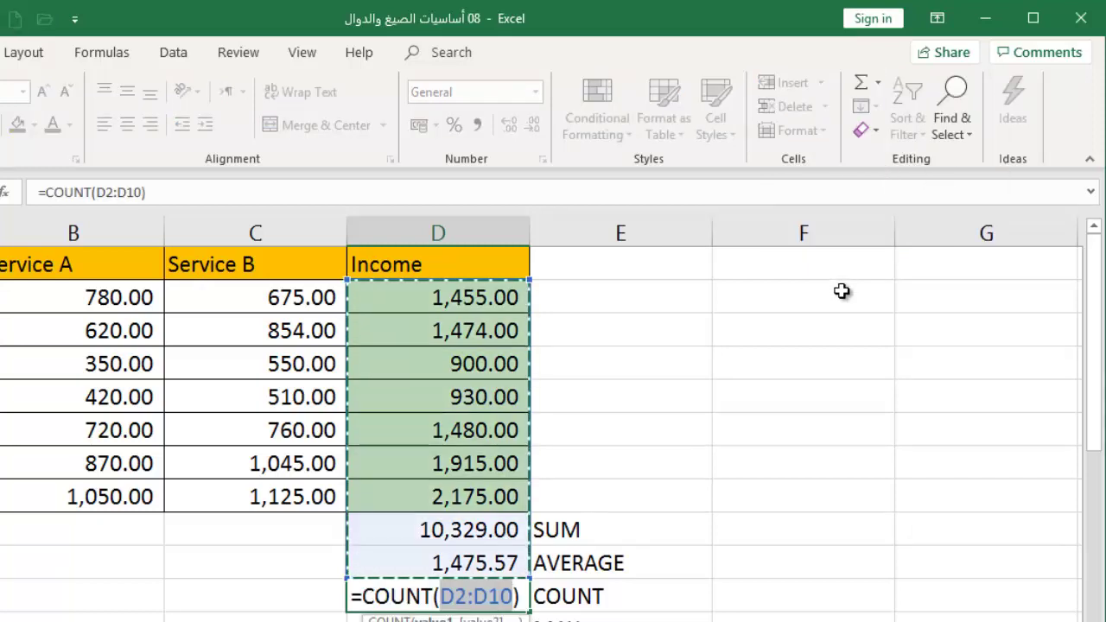
left_click(493, 596)
left_click_drag(489, 597, 515, 599)
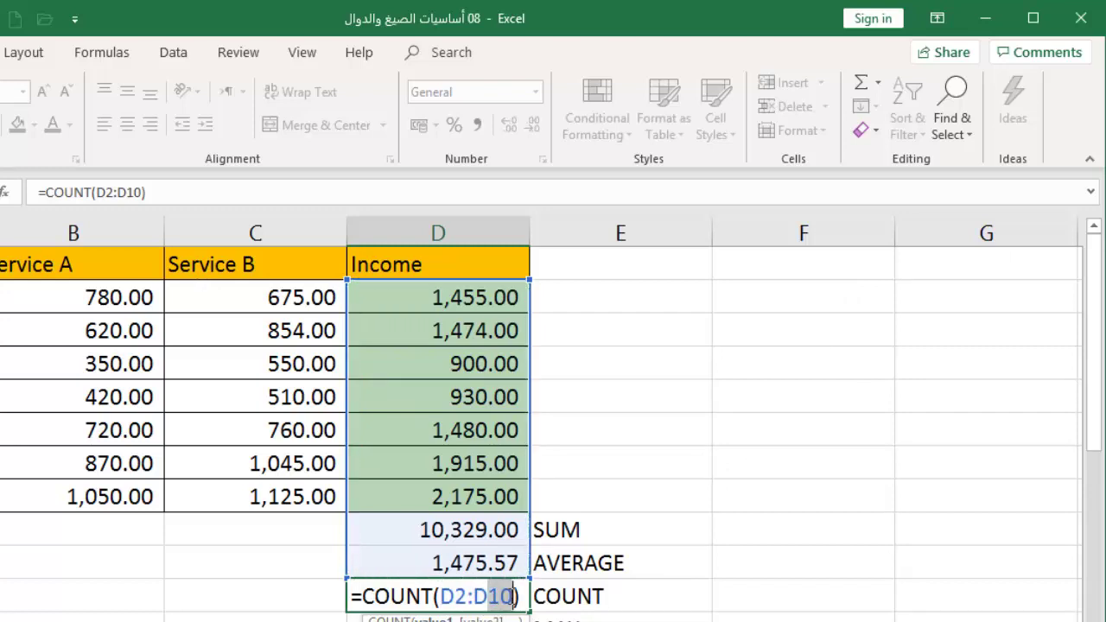
type("8")
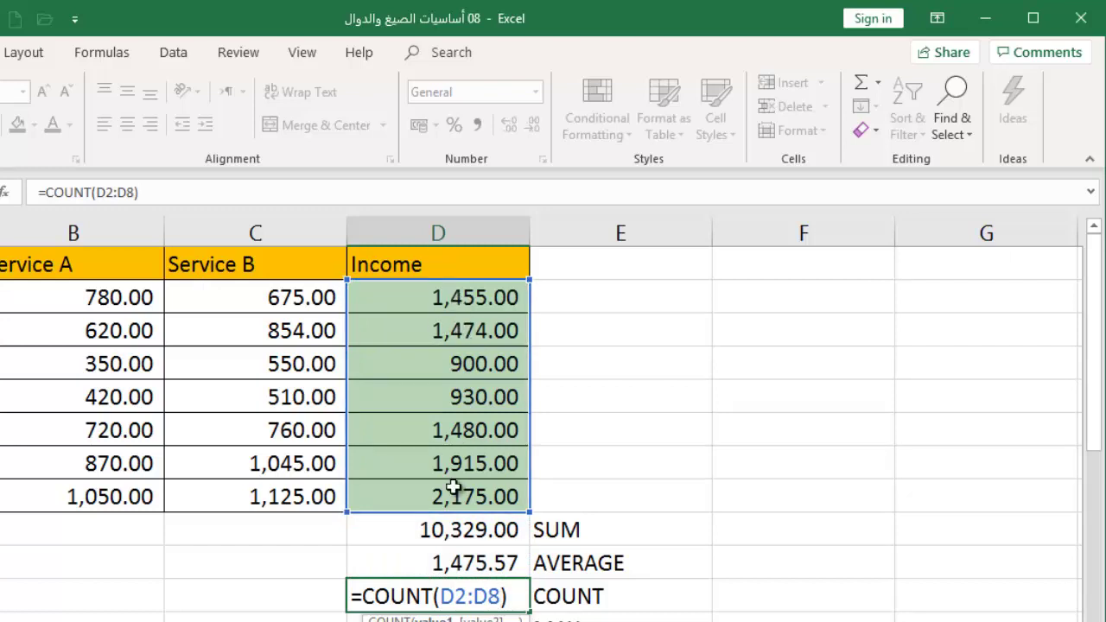
key("Return")
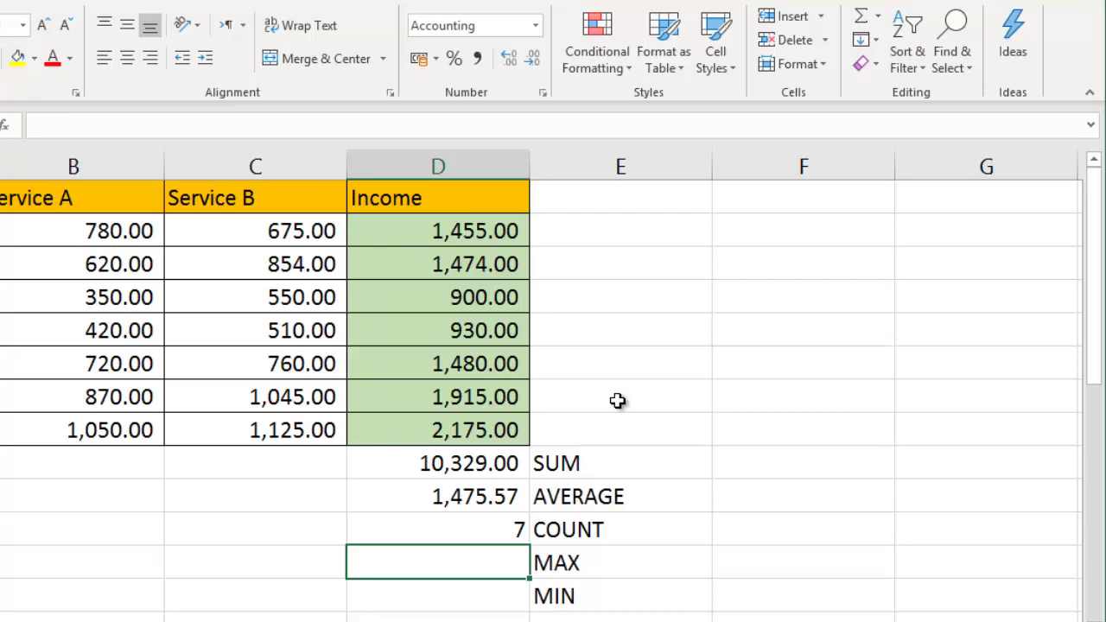
Step: Insert the automatic Max function in D12 for the daily incomes D2:D8
left_click(878, 17)
left_click(900, 118)
left_click_drag(411, 242, 453, 429)
key("Return")
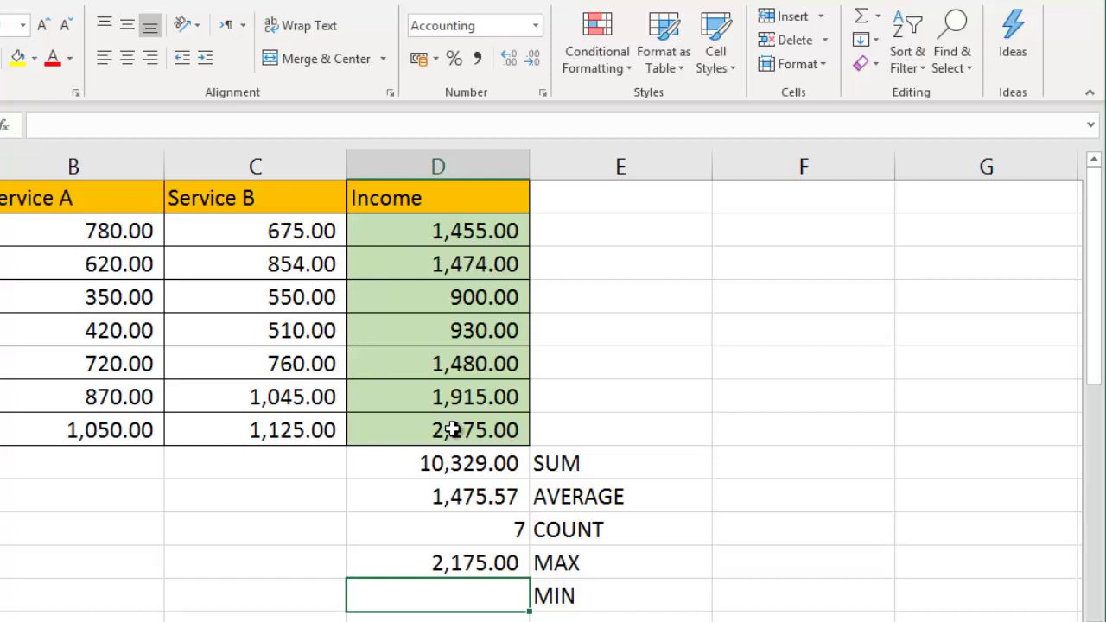
Step: Insert the automatic Min function in D13 for the daily incomes D2:D8
left_click(878, 17)
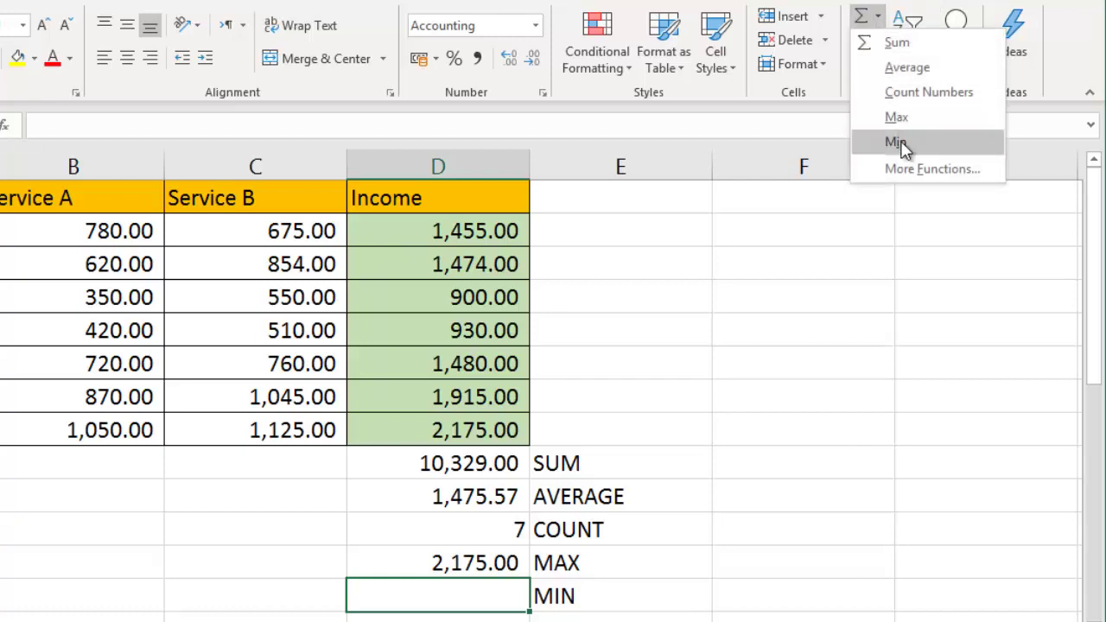
left_click(895, 142)
left_click_drag(446, 233, 461, 420)
key("Return")
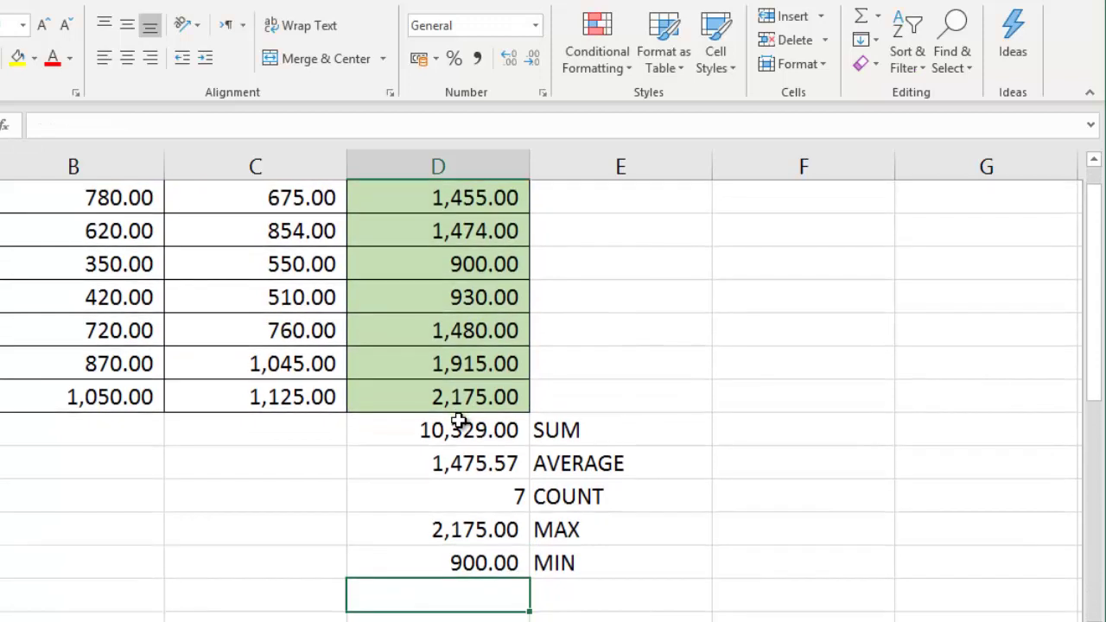
Step: Inspect Monday's income formula in D4 and the range used by the SUM formula in D9
scroll(686, 328, "up", 1)
left_click(465, 299)
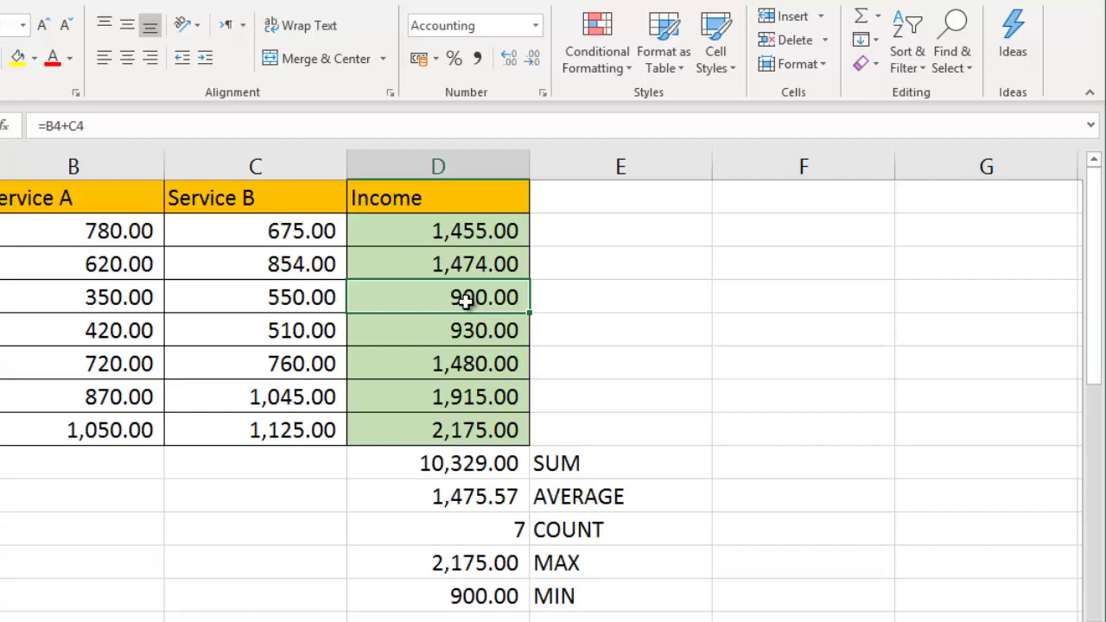
double_click(467, 465)
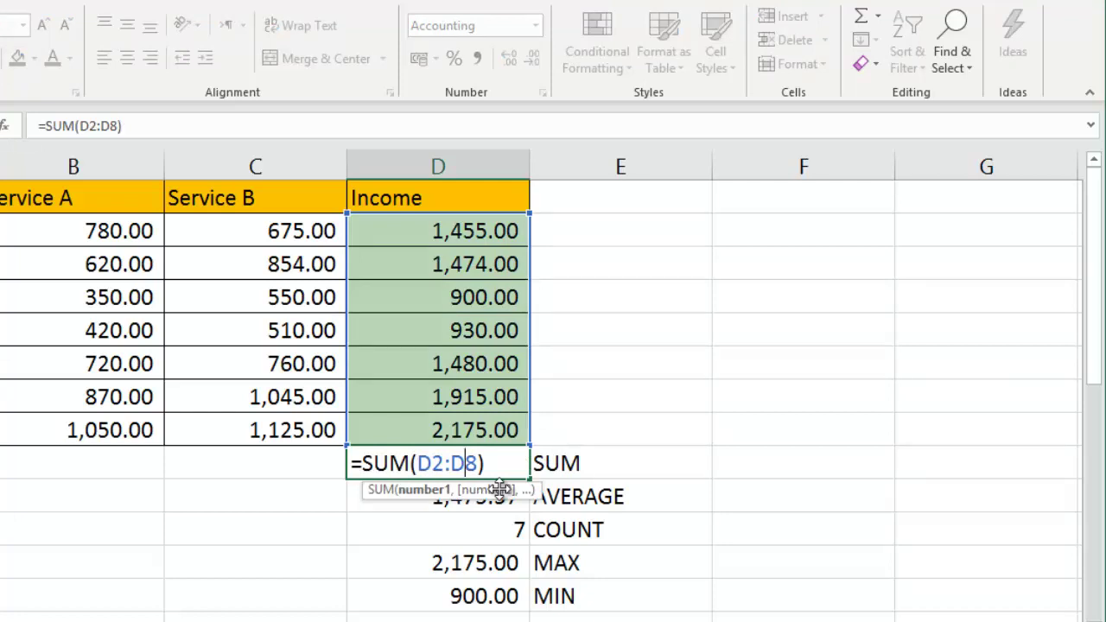
key("Return")
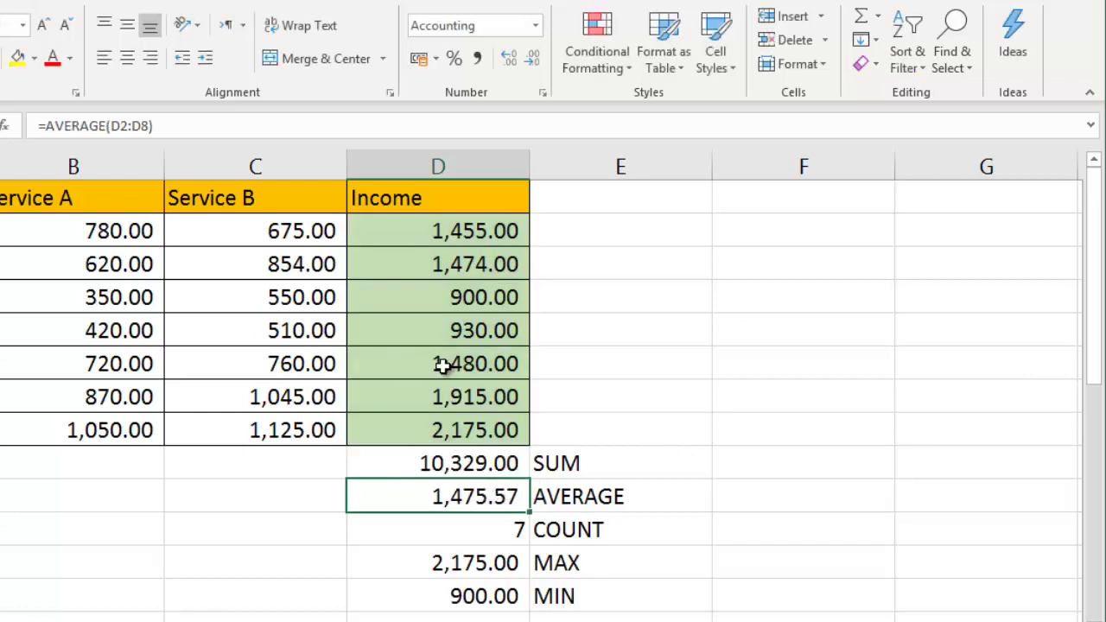
Step: Clear the summary formulas in D9:D13 and write a SUM formula over D2:D8 directly in D9, choosing SUM from the function suggestions
left_click_drag(458, 461, 478, 593)
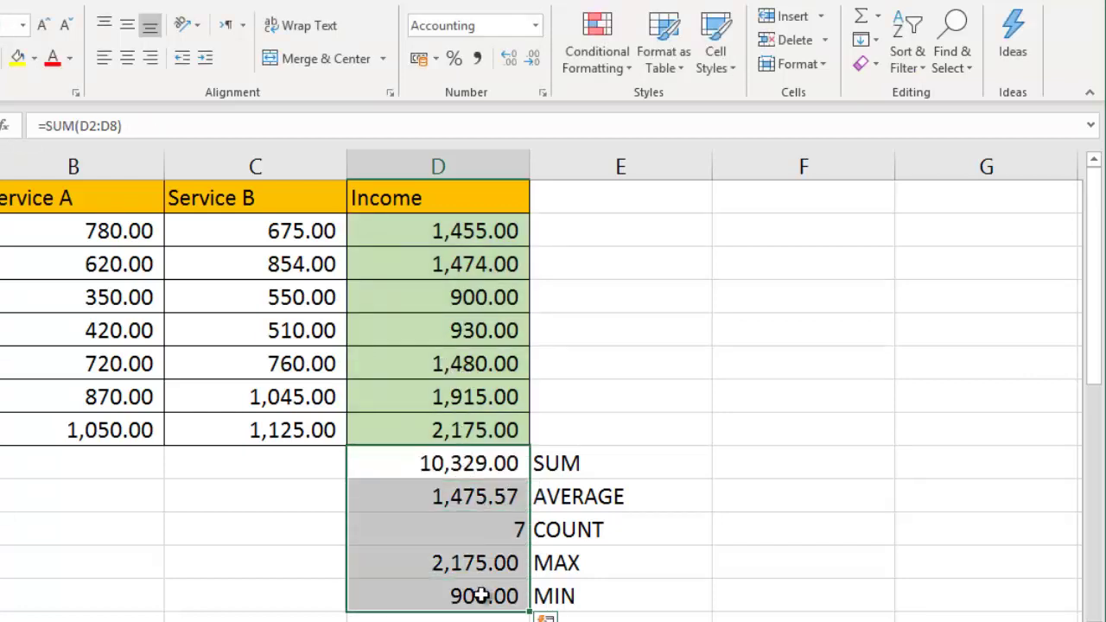
key("Delete")
left_click(486, 460)
type("=sum")
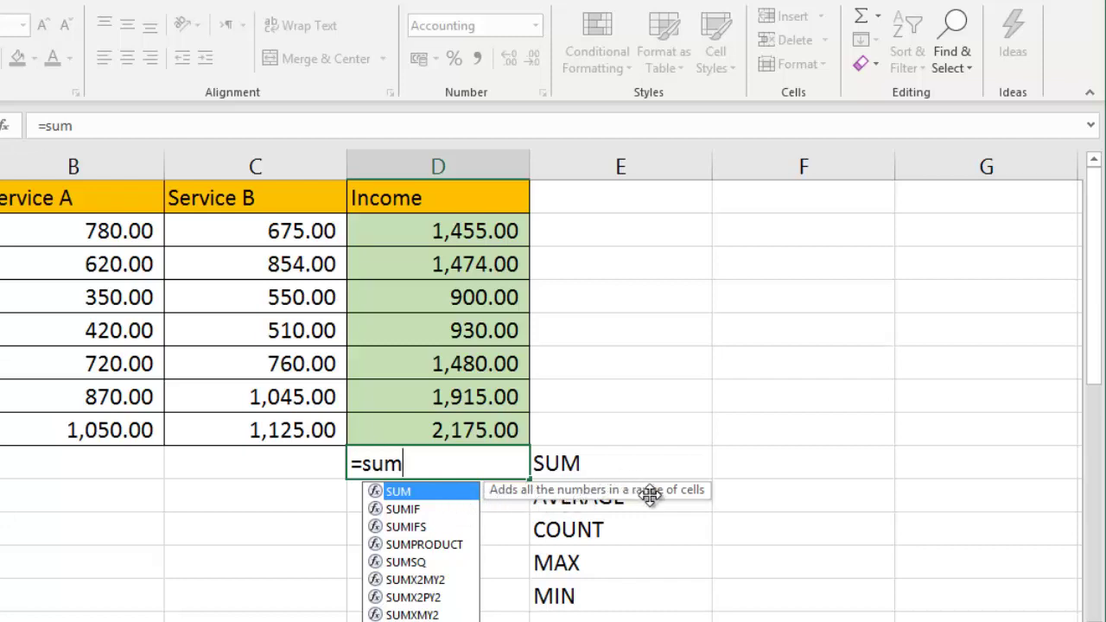
left_click(421, 510)
left_click(465, 527)
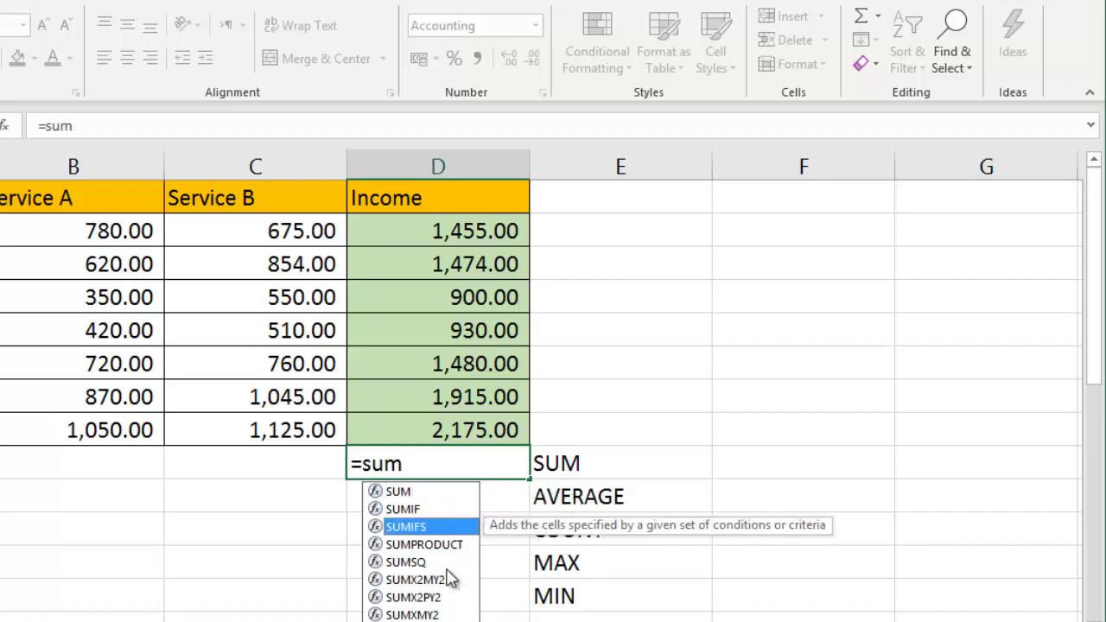
left_click(400, 493)
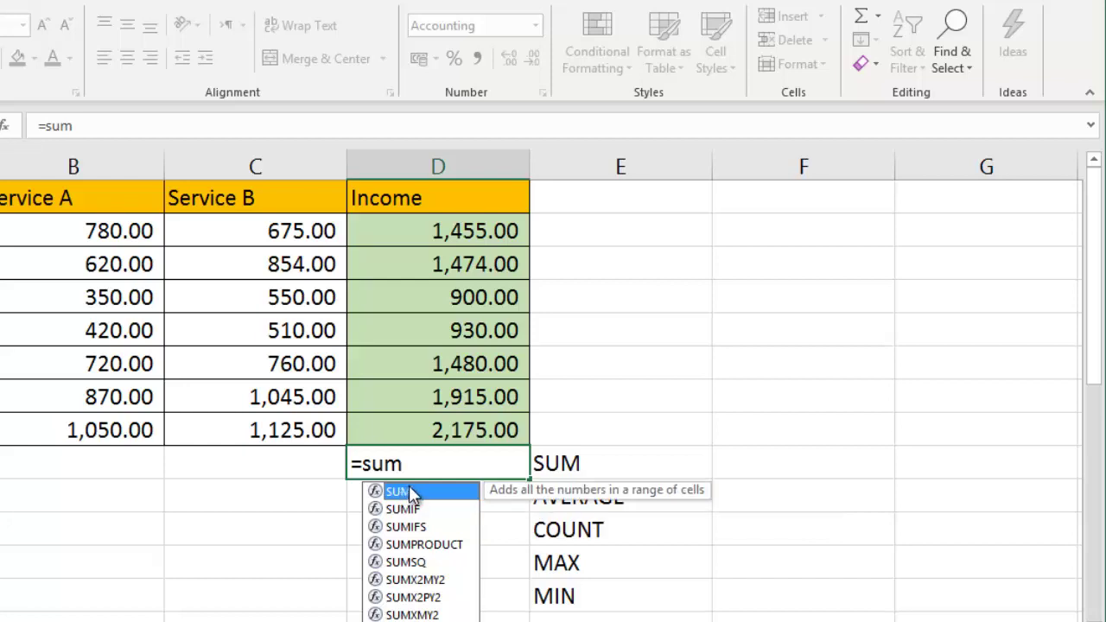
double_click(409, 491)
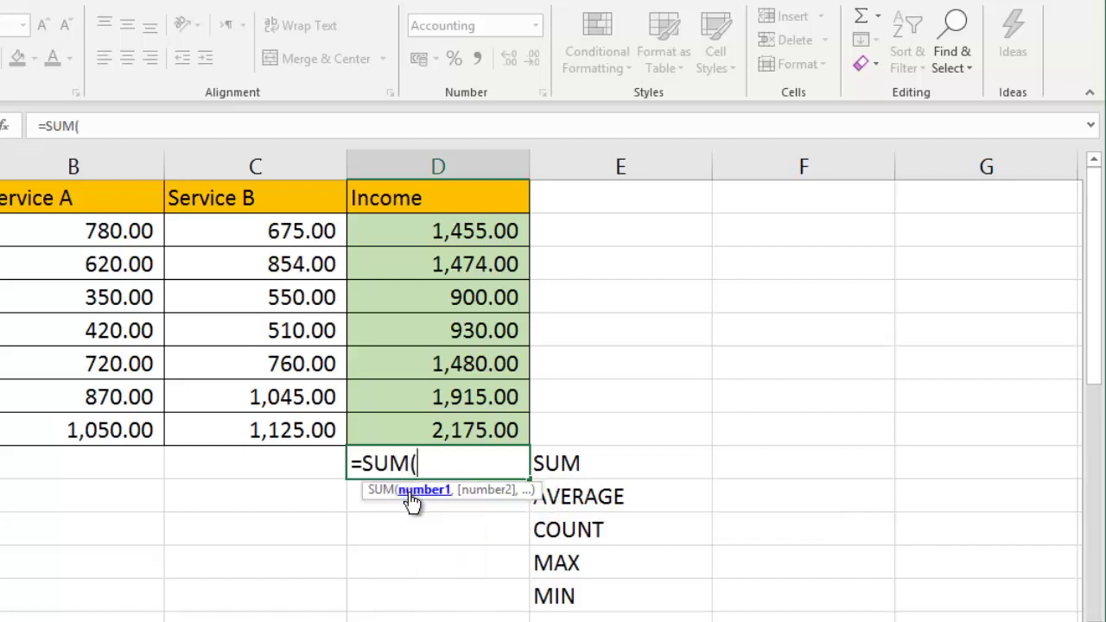
left_click_drag(458, 218, 465, 418)
key("Return")
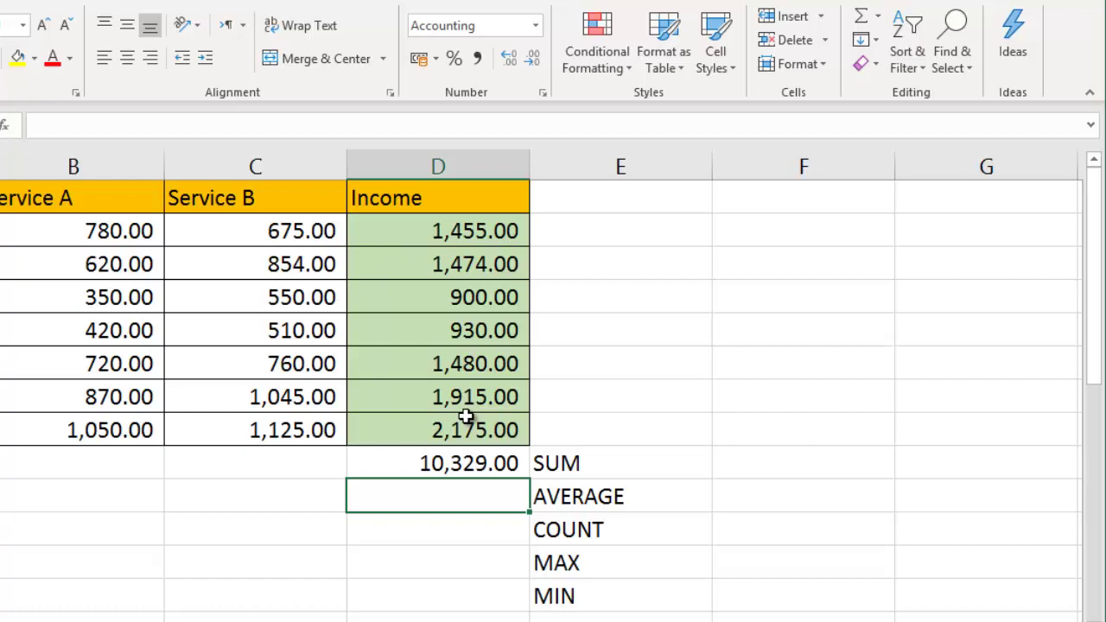
Step: Write the formula =AVERAGE(D2:D8) directly in D10, choosing AVERAGE from the function suggestions
type("=avera")
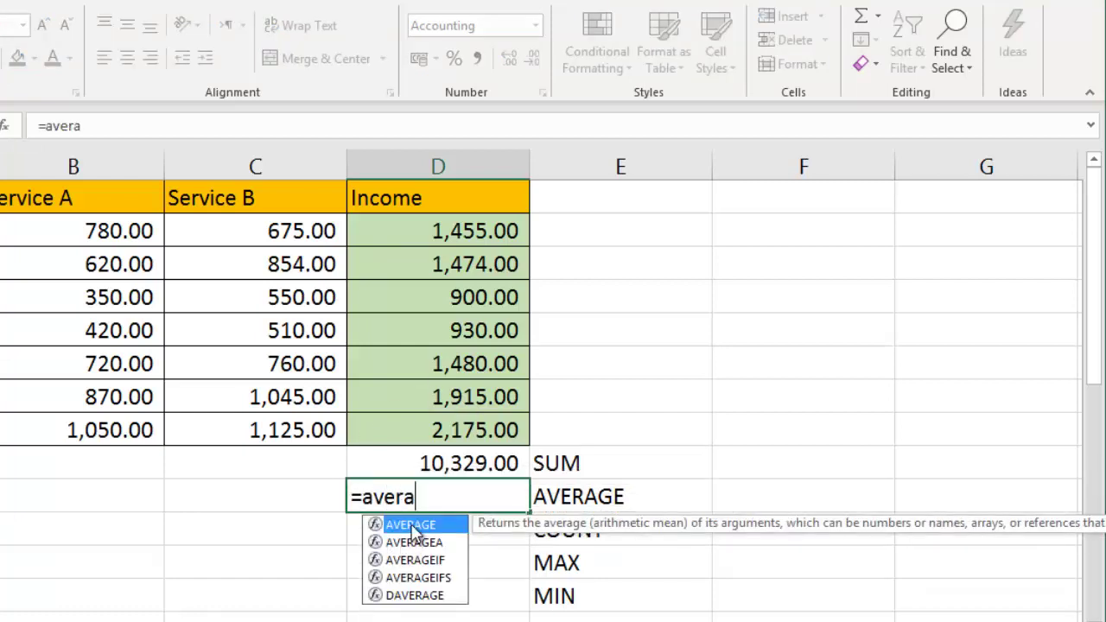
double_click(455, 528)
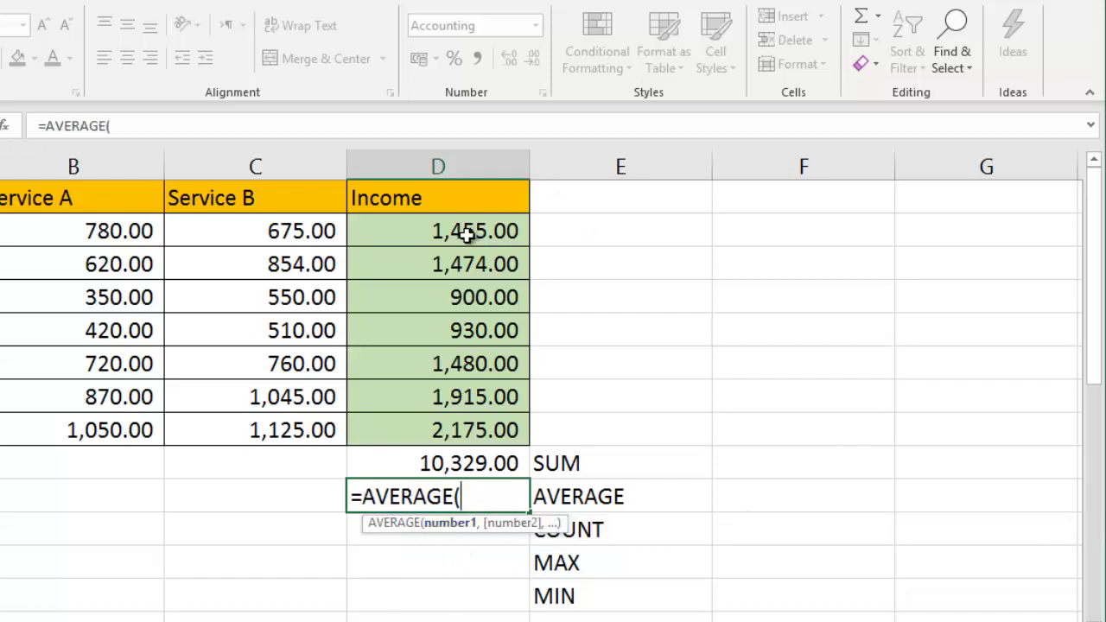
left_click_drag(462, 230, 462, 425)
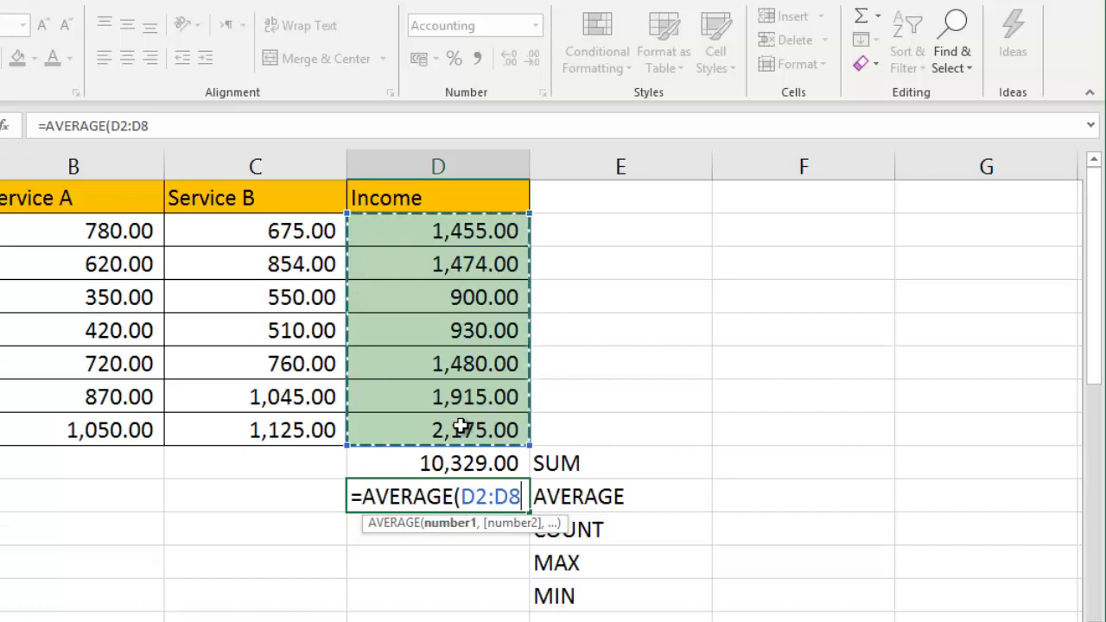
type(")")
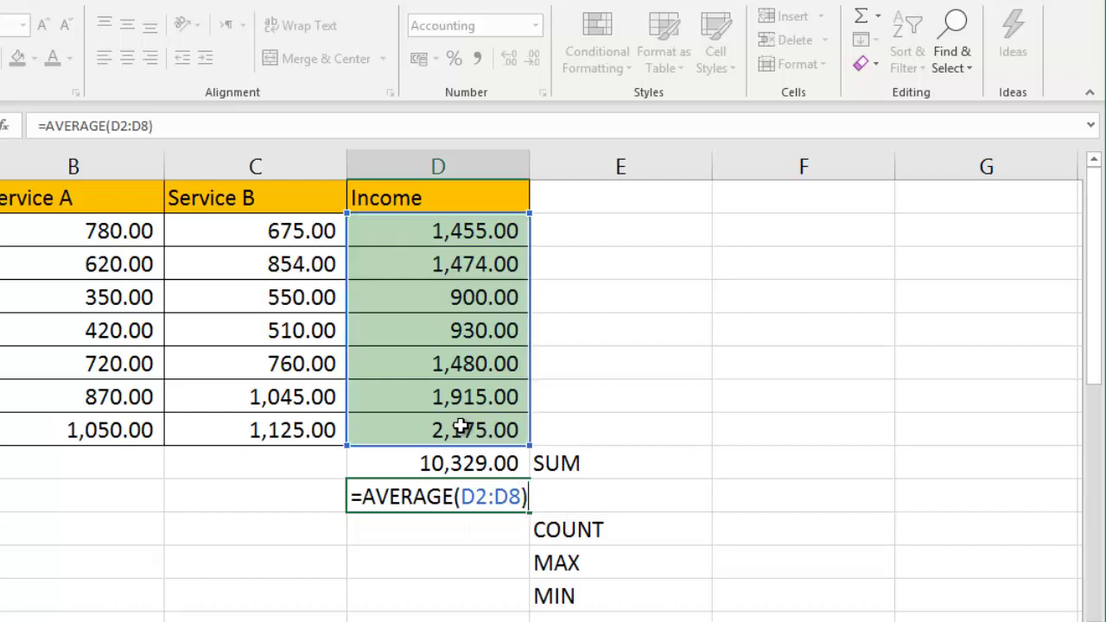
key("Return")
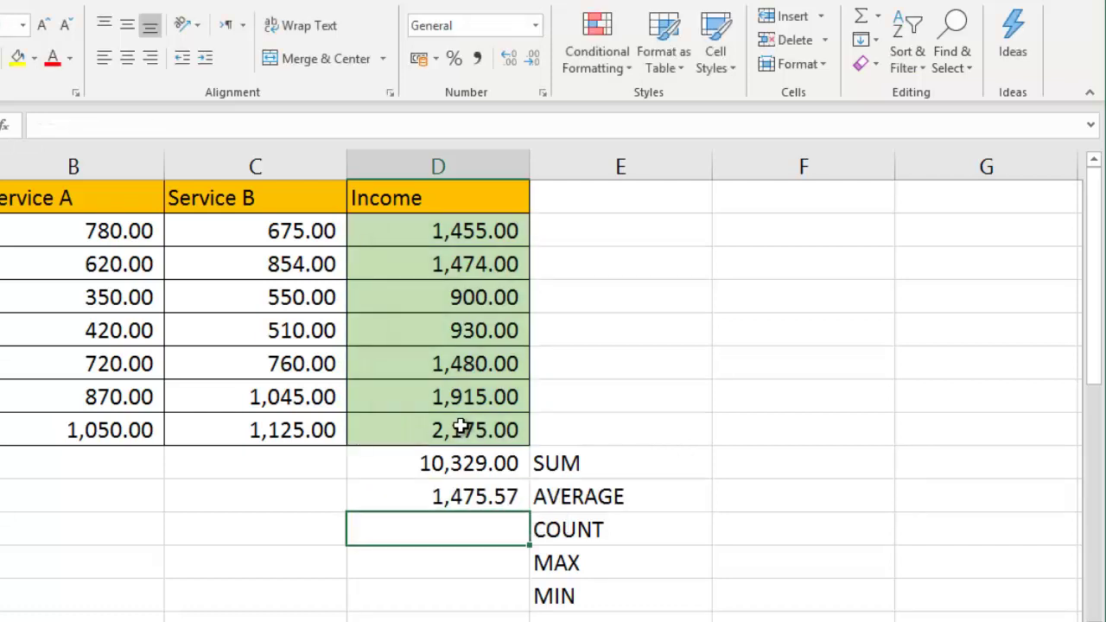
Step: Write the formula =COUNT(D2:D8) directly in D11, choosing COUNT from the function suggestions
type("=count")
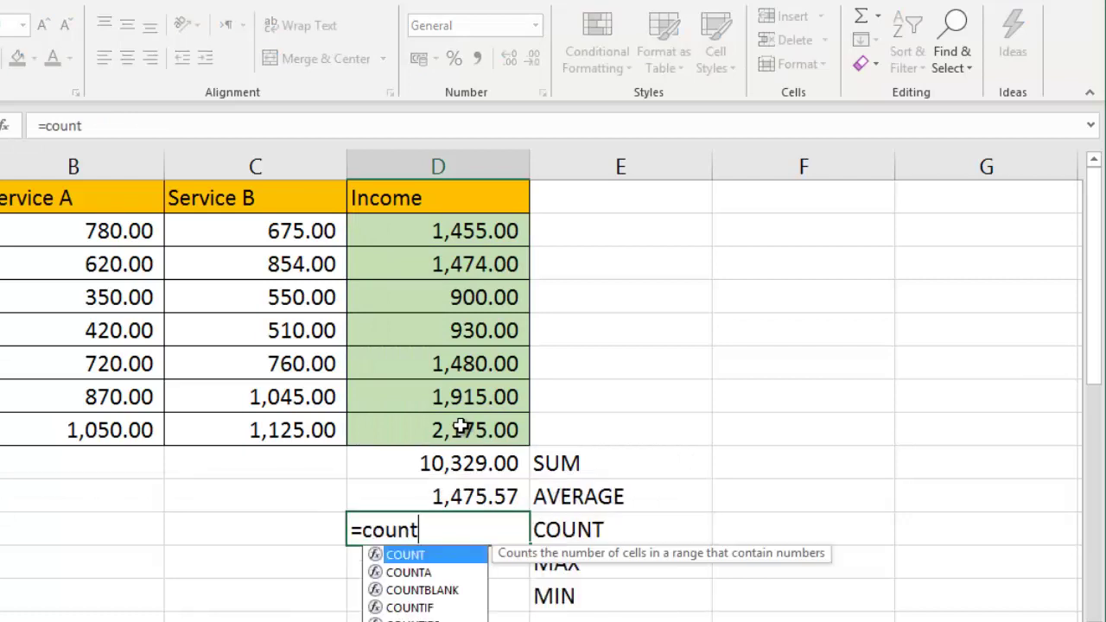
double_click(418, 556)
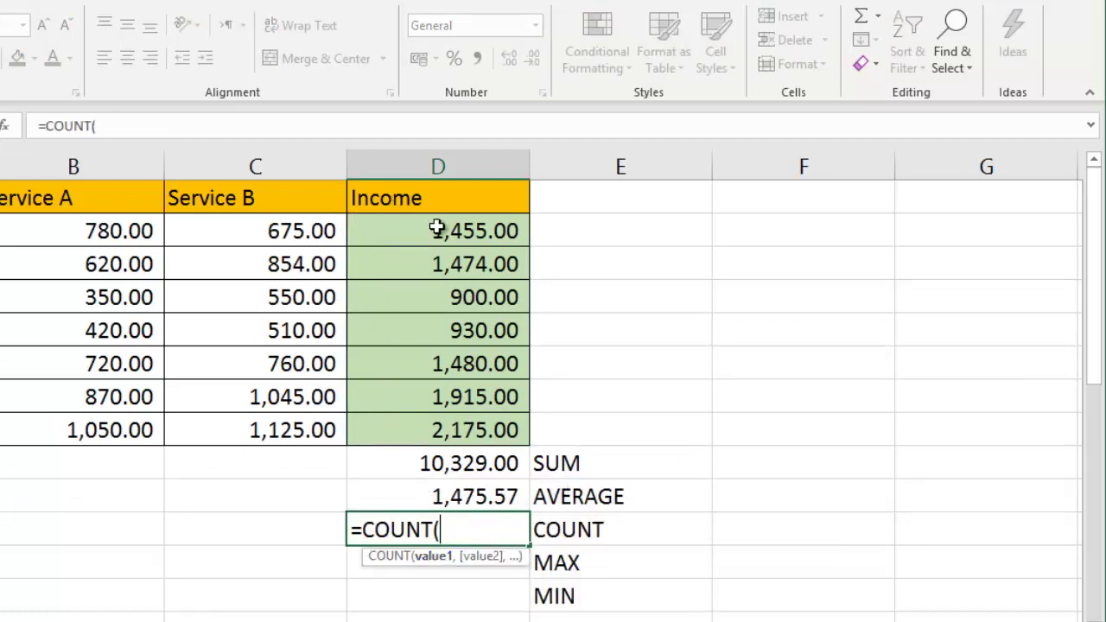
left_click_drag(437, 226, 442, 420)
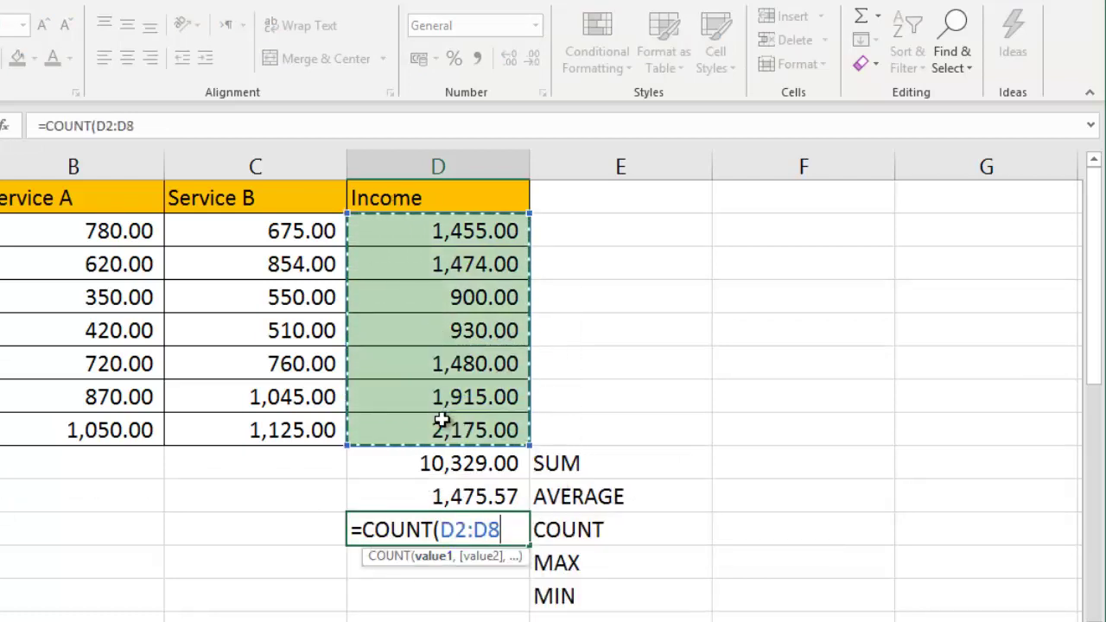
key("Return")
Step: Write a MAX formula over D2:D8 directly in D12, choosing MAX from the function suggestions
type("=max")
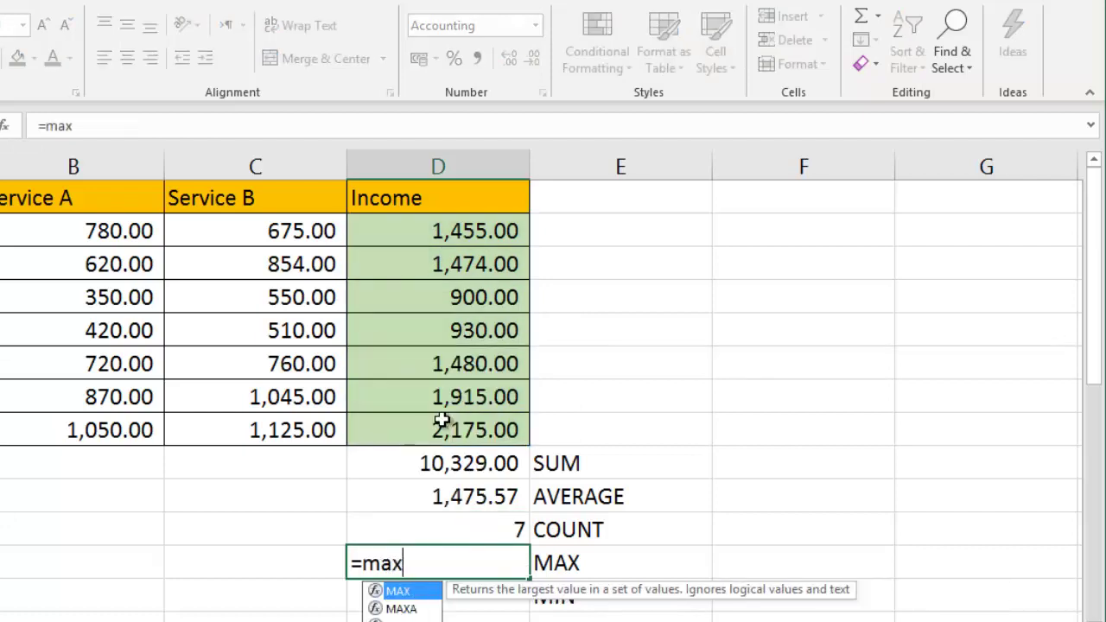
double_click(398, 591)
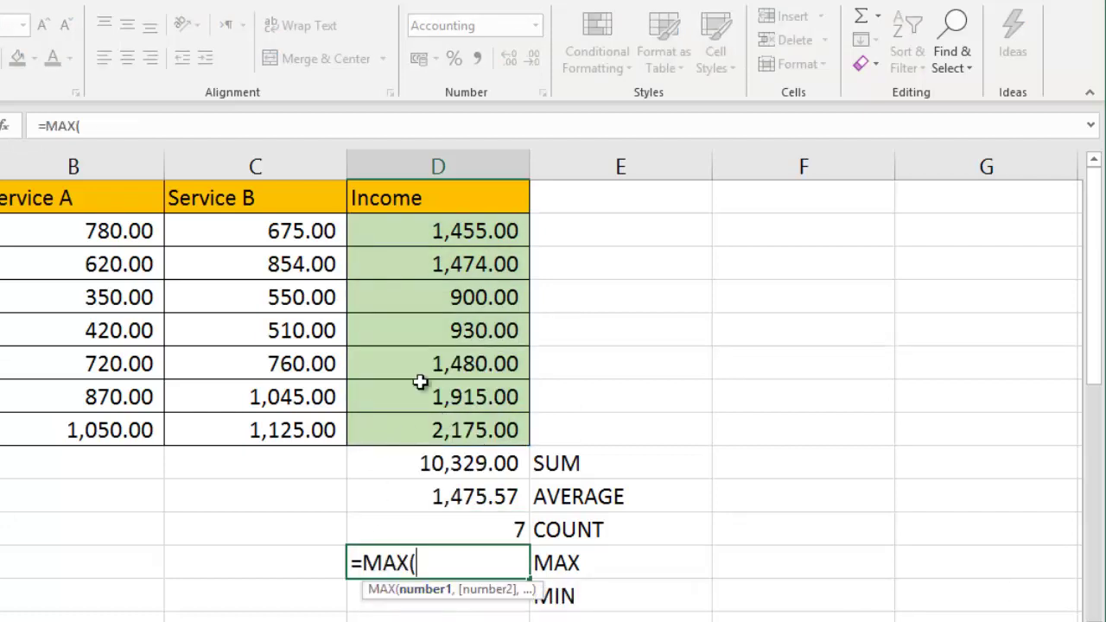
left_click(487, 231)
left_click_drag(487, 231, 494, 423)
key("Return")
Step: Write a MIN formula over D2:D8 directly in D13, choosing MIN from the function suggestions
type("=")
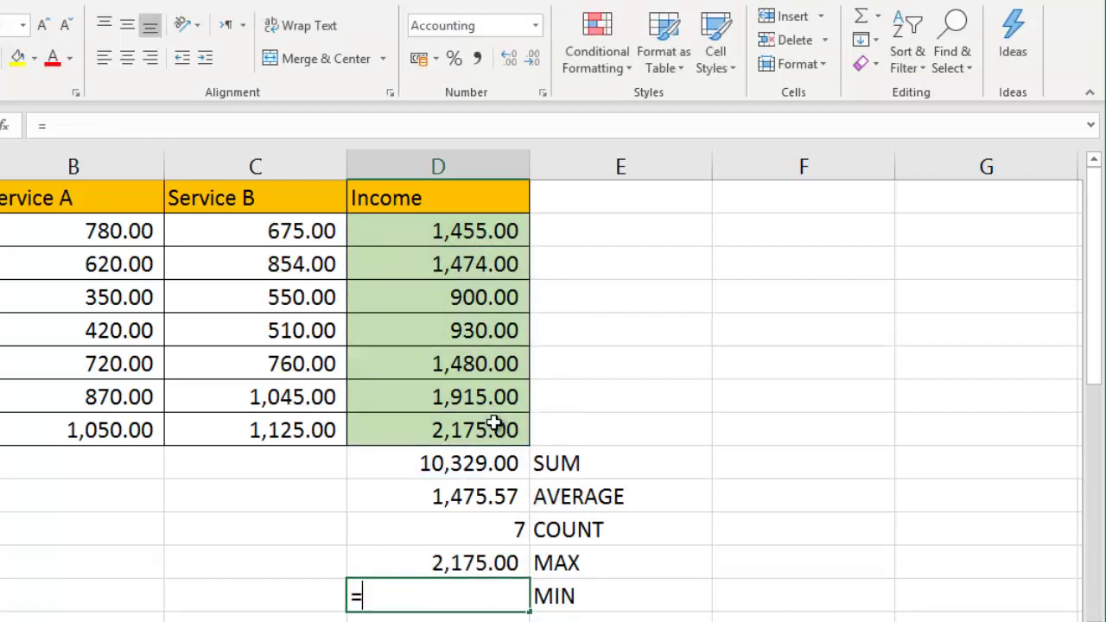
type("min")
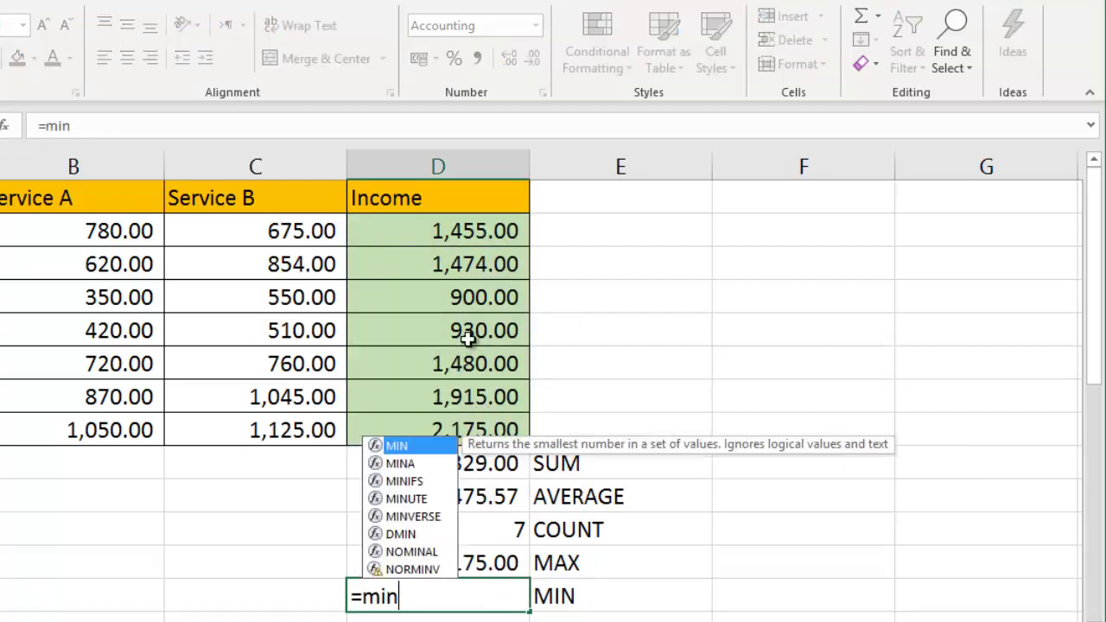
key("Tab")
left_click_drag(471, 231, 476, 434)
key("Return")
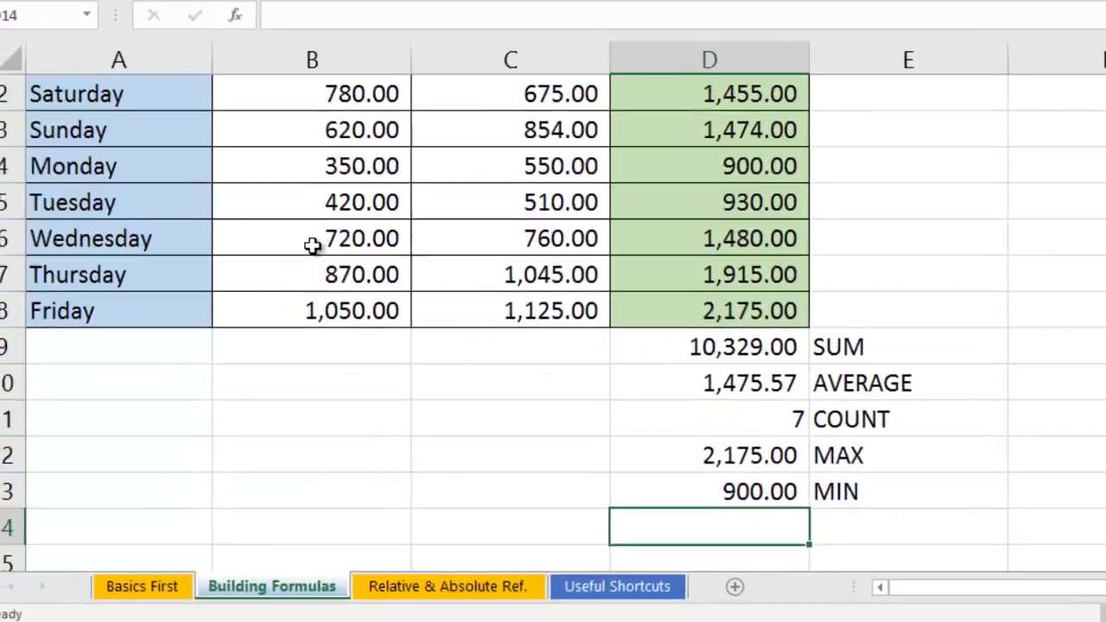
Step: Examine the net income table in A18:B24, comparing the Income row with the expense rows from Rent to Office Supplies
scroll(270, 291, "down", 4)
scroll(217, 331, "down", 1)
scroll(129, 368, "up", 1)
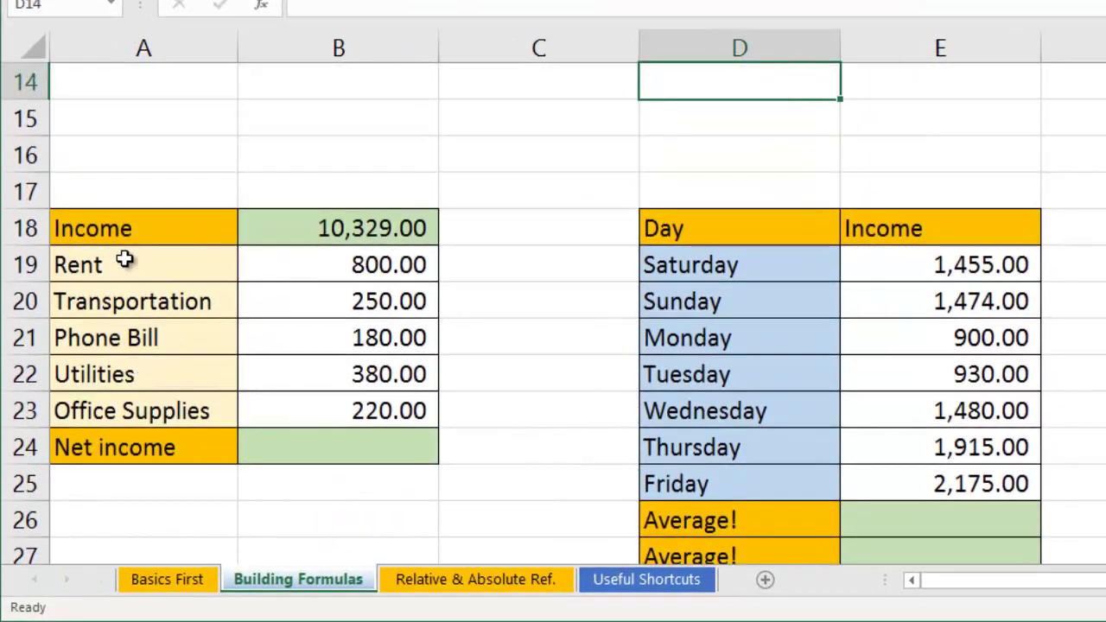
left_click(172, 228)
left_click_drag(171, 228, 420, 222)
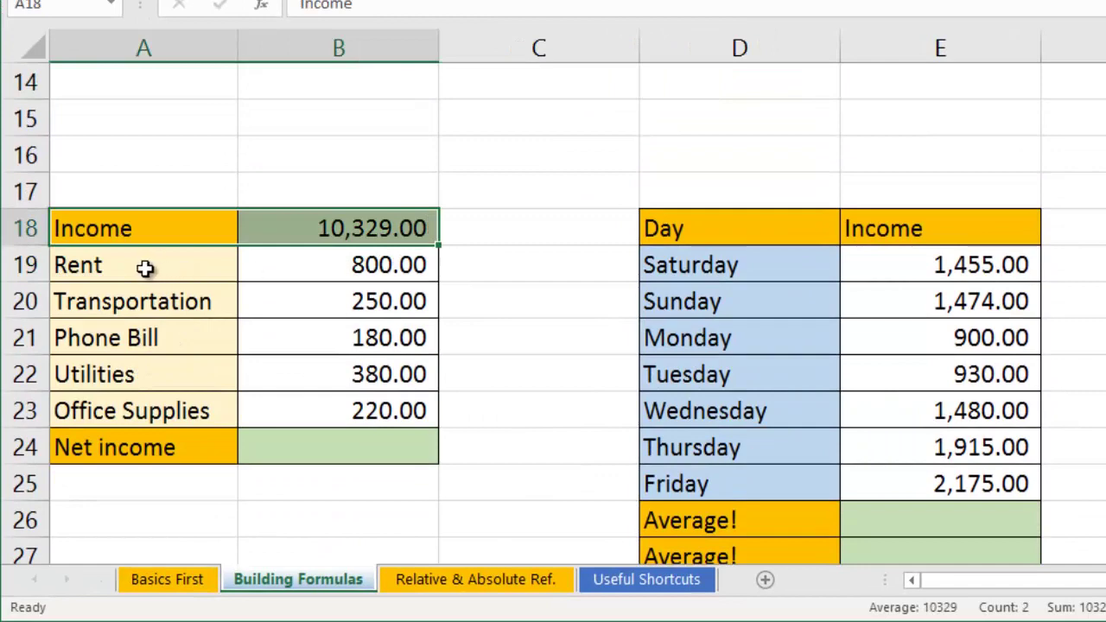
left_click_drag(146, 267, 312, 410)
left_click_drag(172, 228, 288, 229)
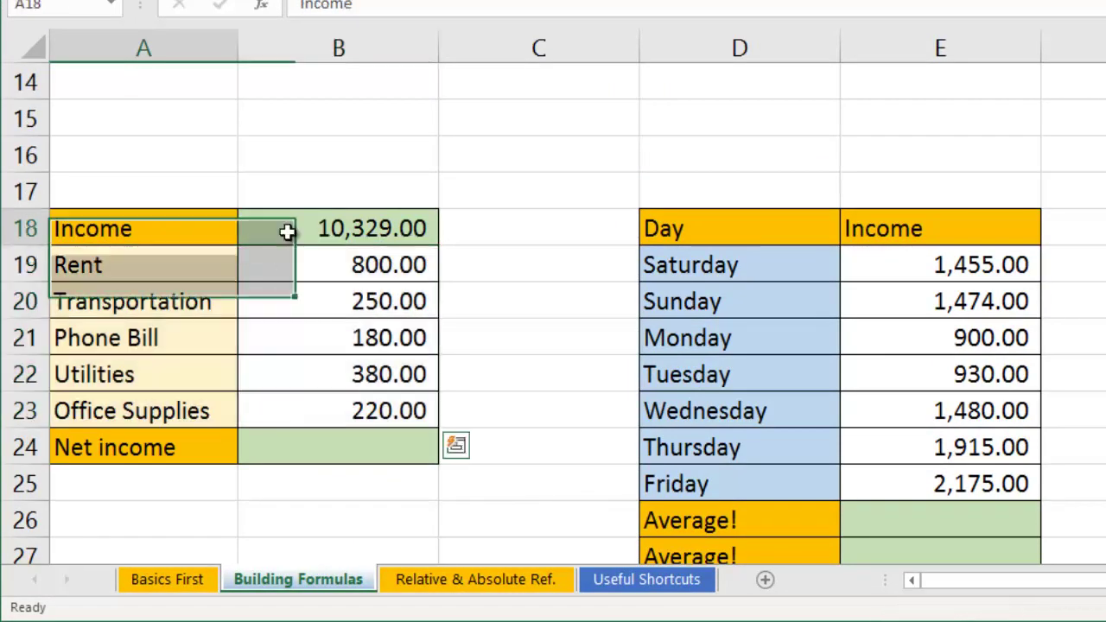
left_click_drag(190, 261, 356, 409)
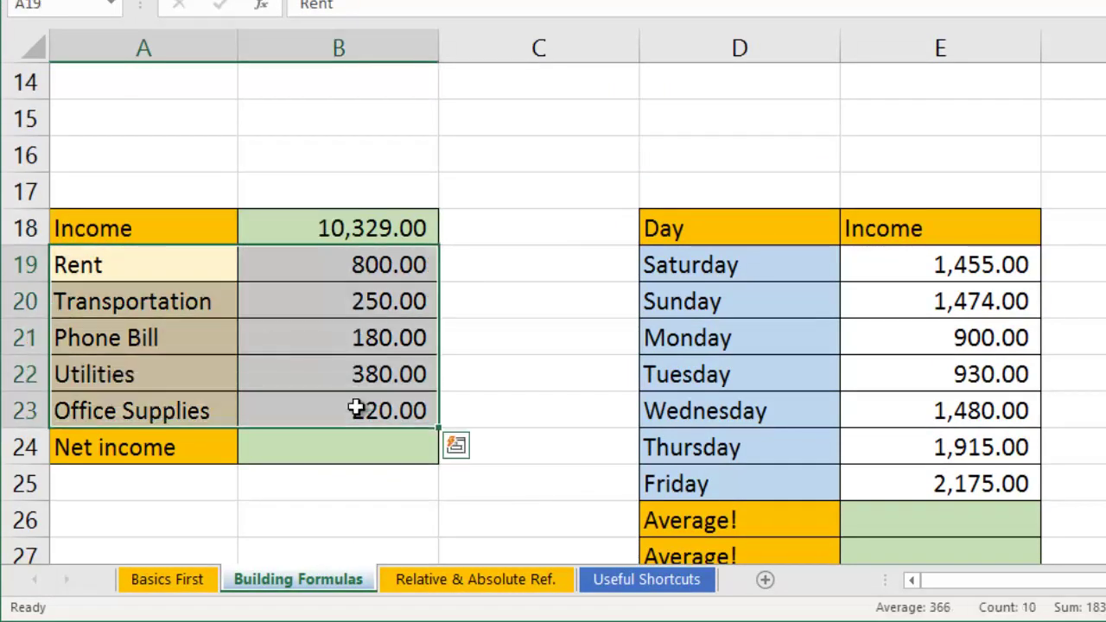
left_click(311, 449)
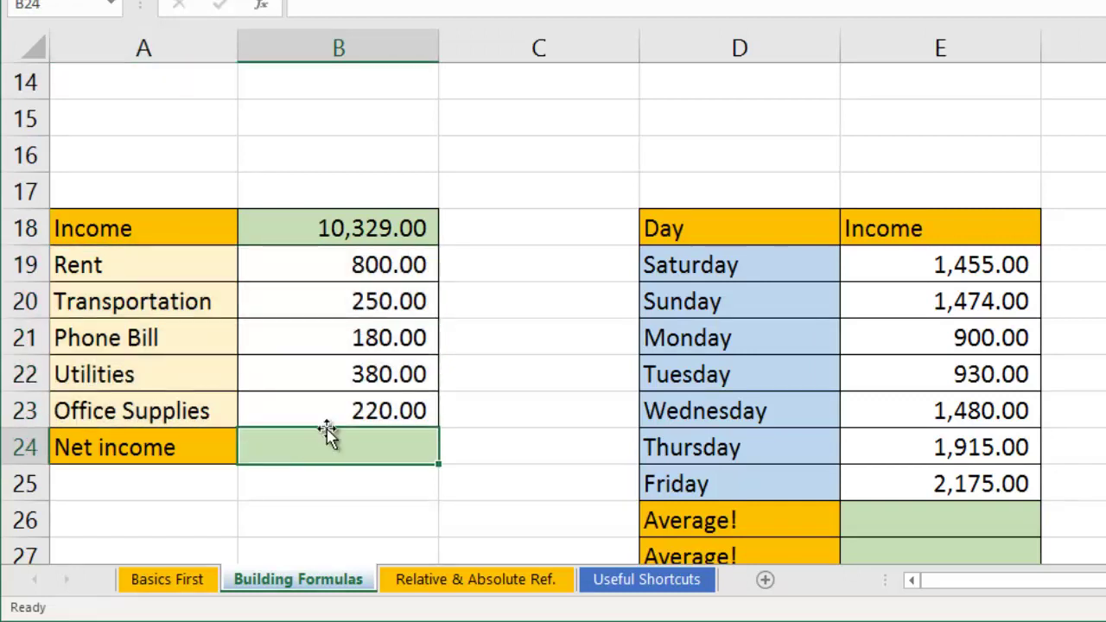
left_click_drag(339, 250, 329, 410)
left_click(357, 229)
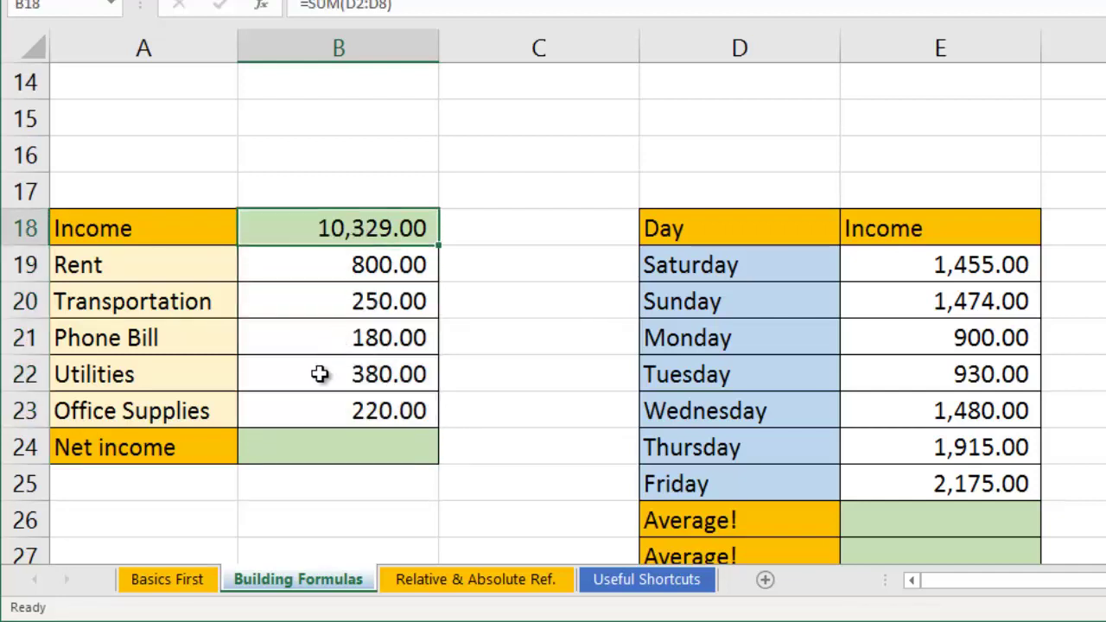
Step: Calculate net income in B24 with the formula =B18-SUM(B19:B23), and review the income and expense cells it uses
left_click(346, 442)
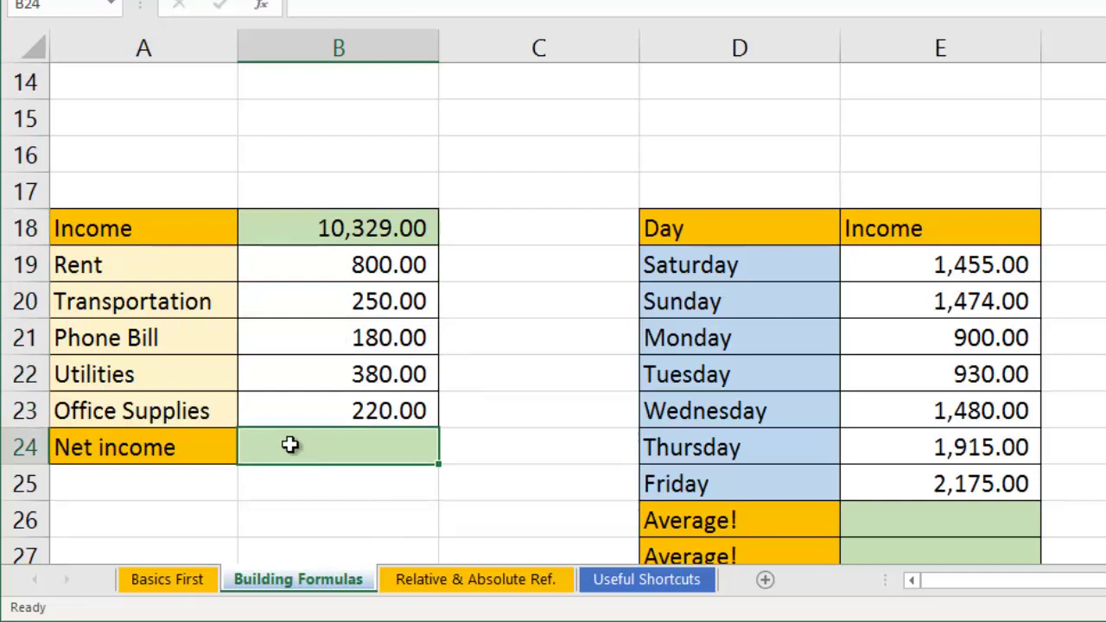
type("=")
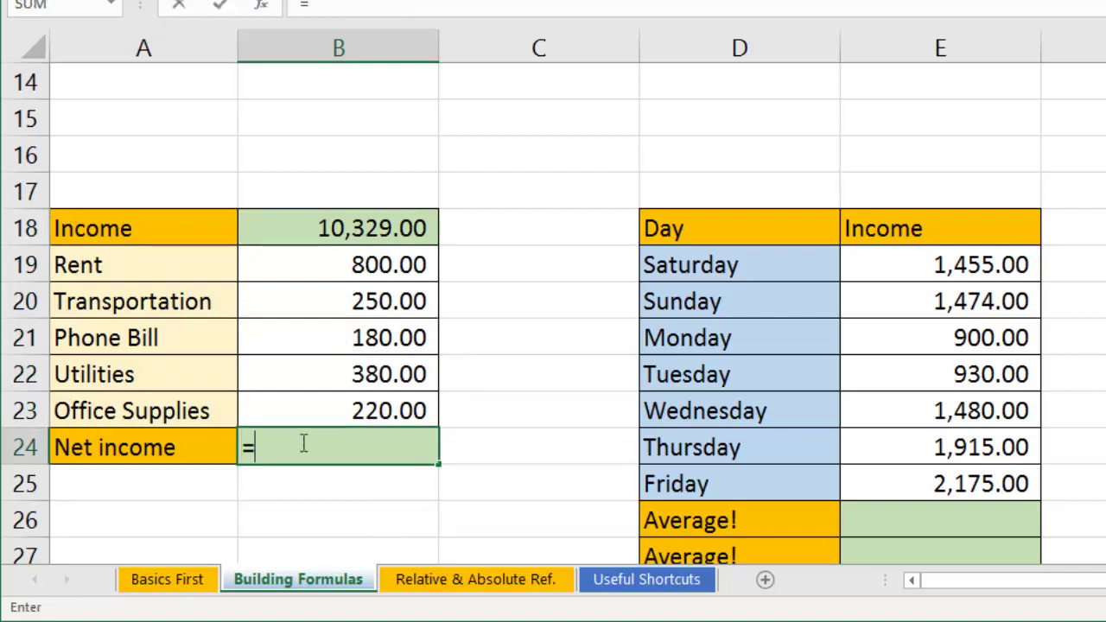
left_click(357, 228)
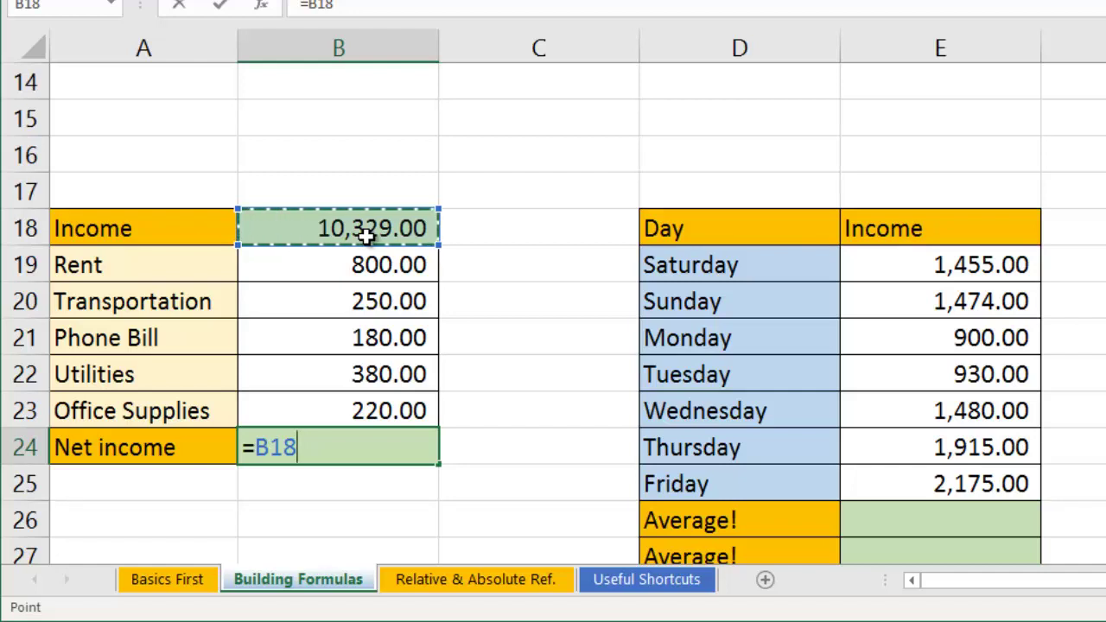
type("-")
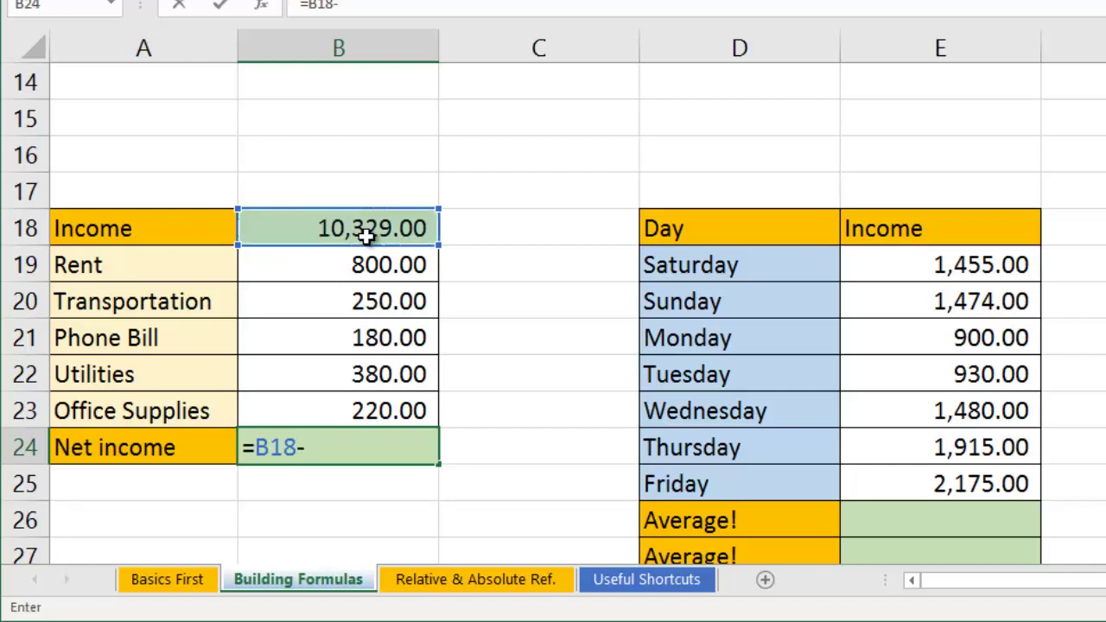
type("sum")
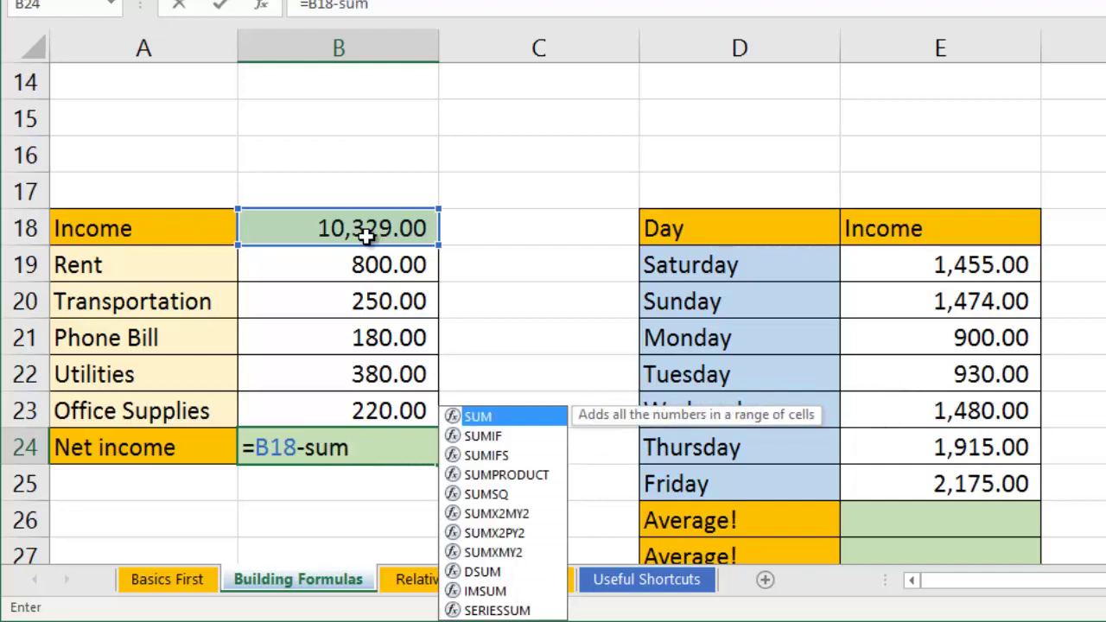
type("(")
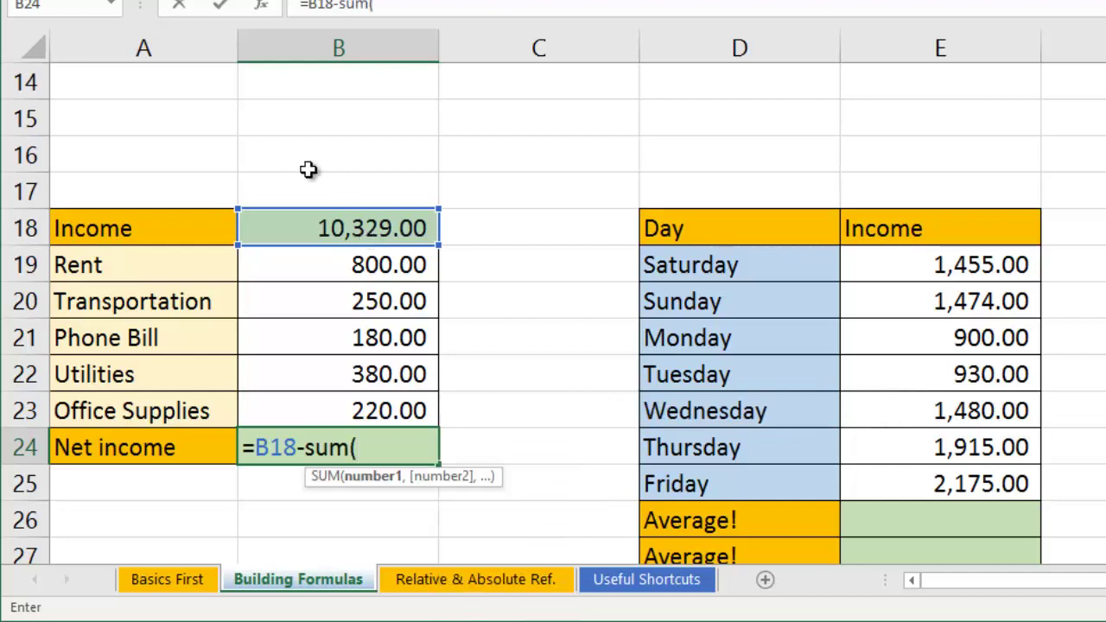
left_click_drag(310, 266, 309, 400)
type(")")
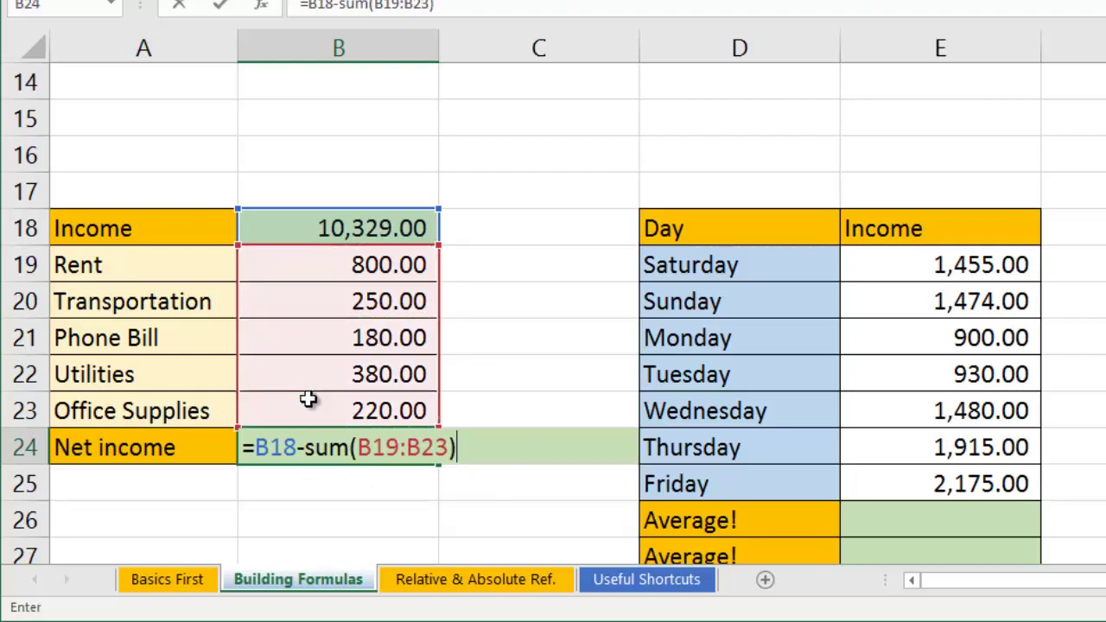
key("Return")
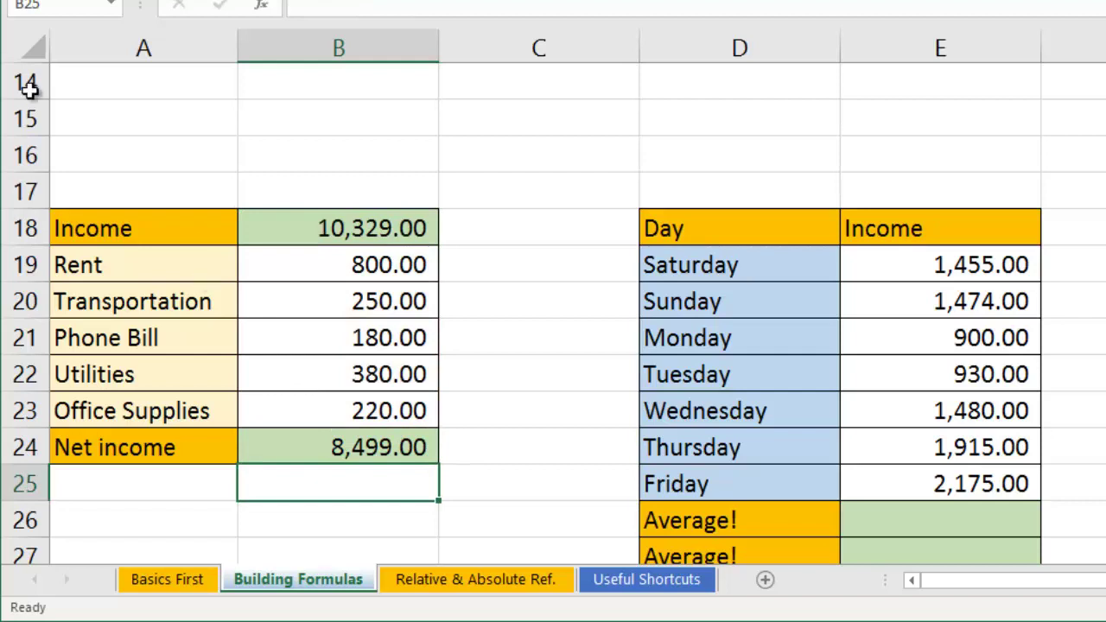
left_click(326, 228)
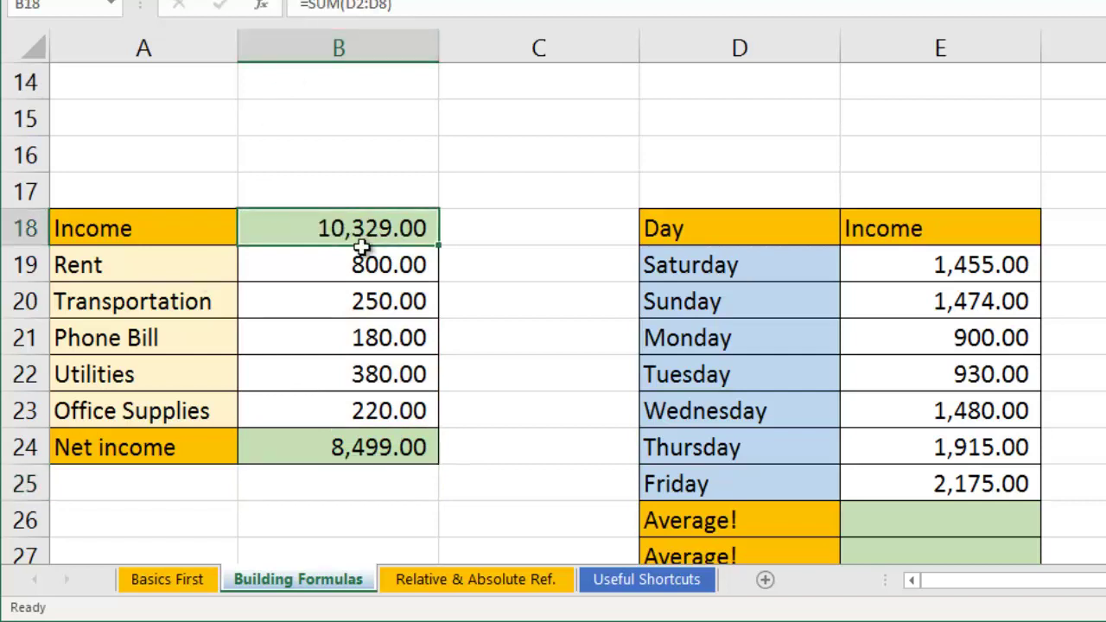
left_click_drag(371, 267, 382, 409)
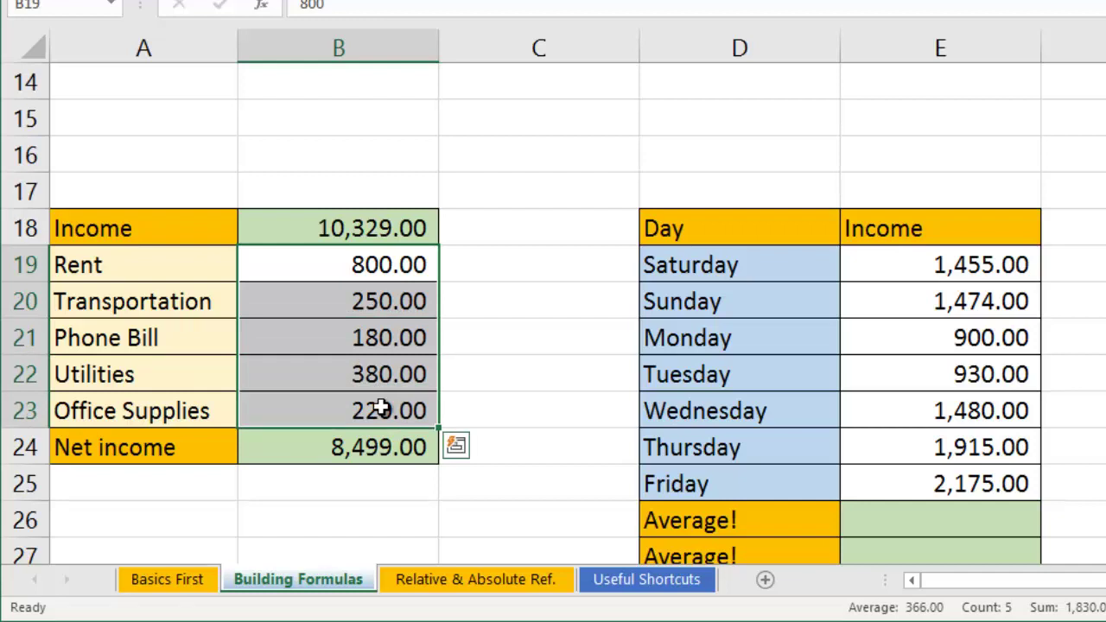
Step: Calculate the average daily income in E26 with the formula =SUM(E19:E25)/COUNT(E19:E25)
scroll(985, 216, "down", 1)
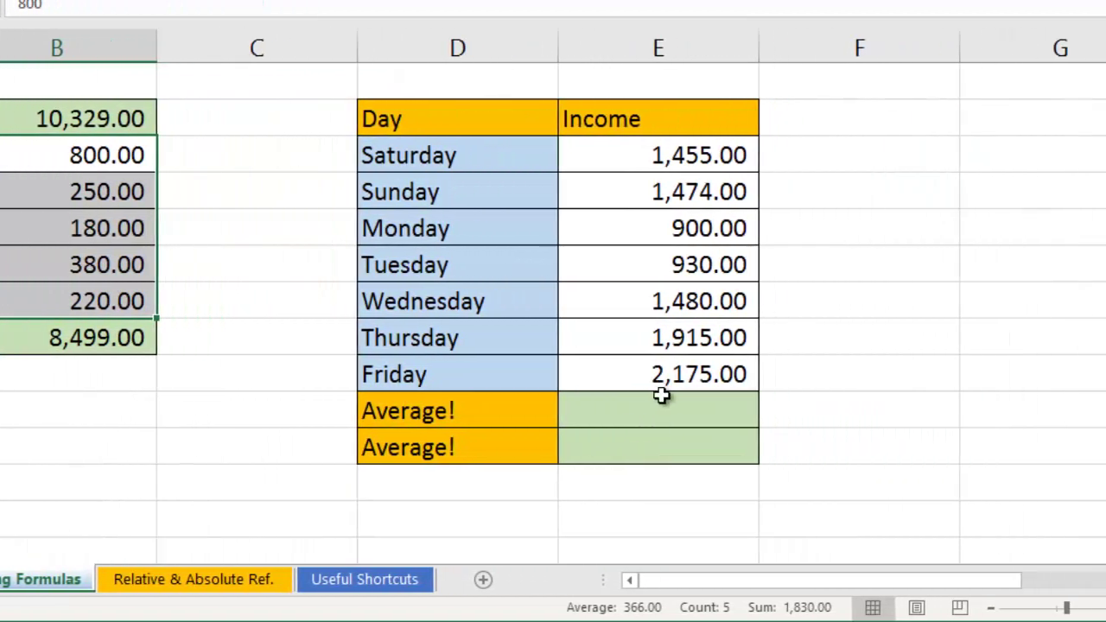
left_click(939, 405)
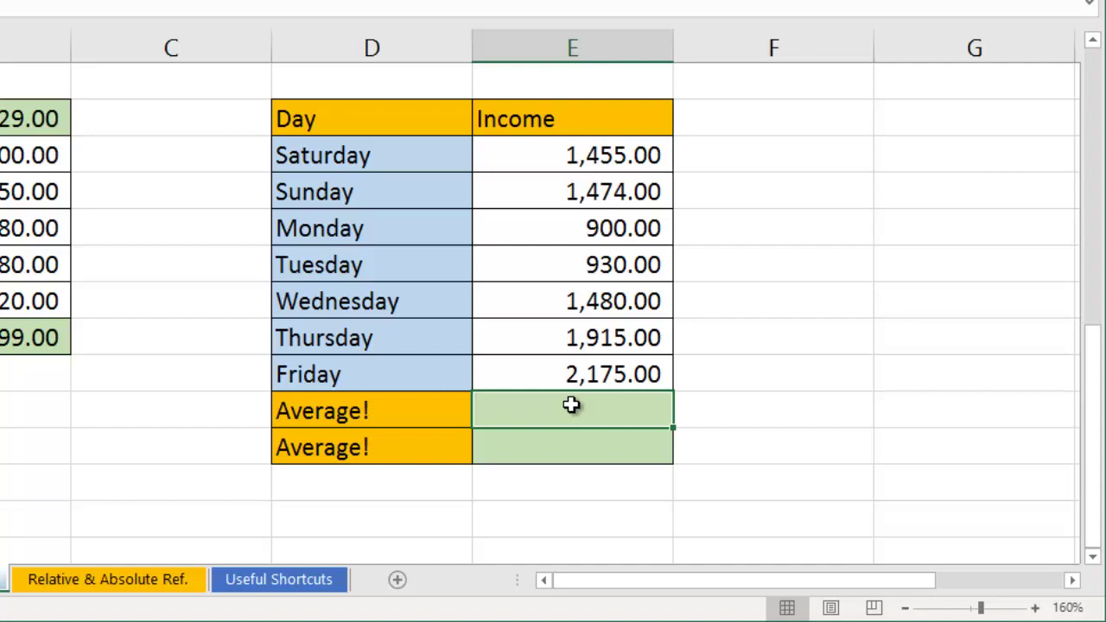
type("=sum")
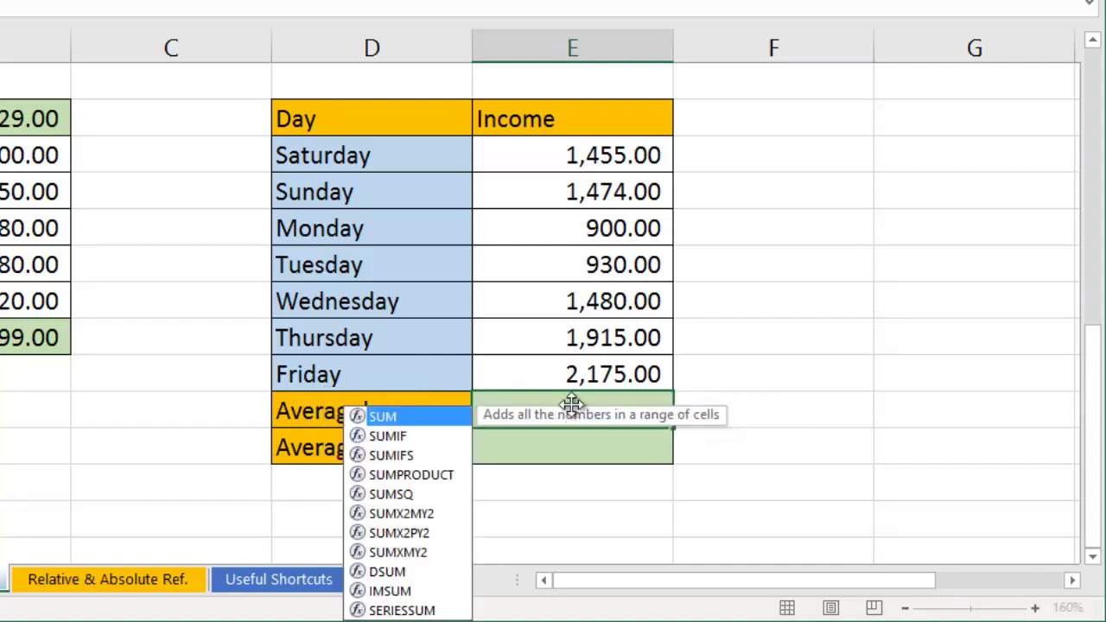
key("Tab")
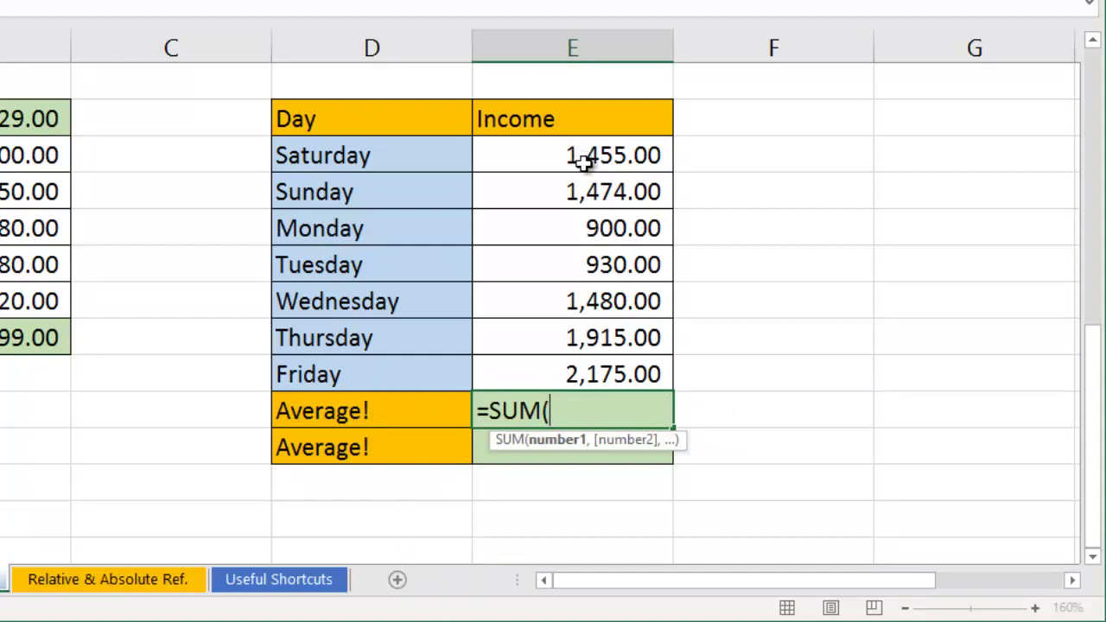
left_click_drag(585, 158, 626, 367)
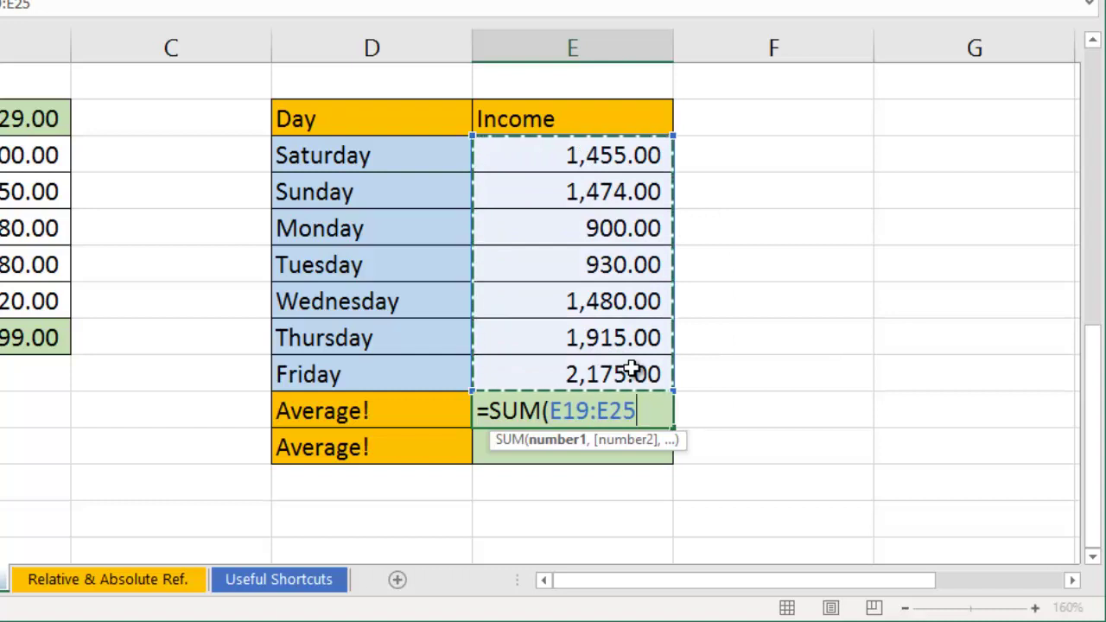
type(")")
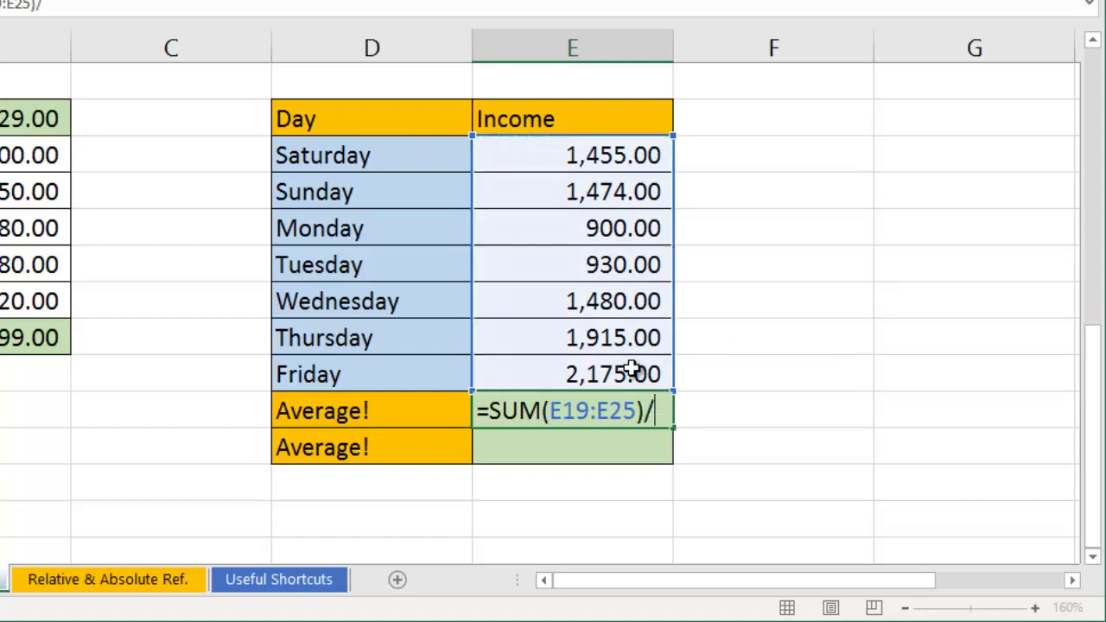
type("/coun")
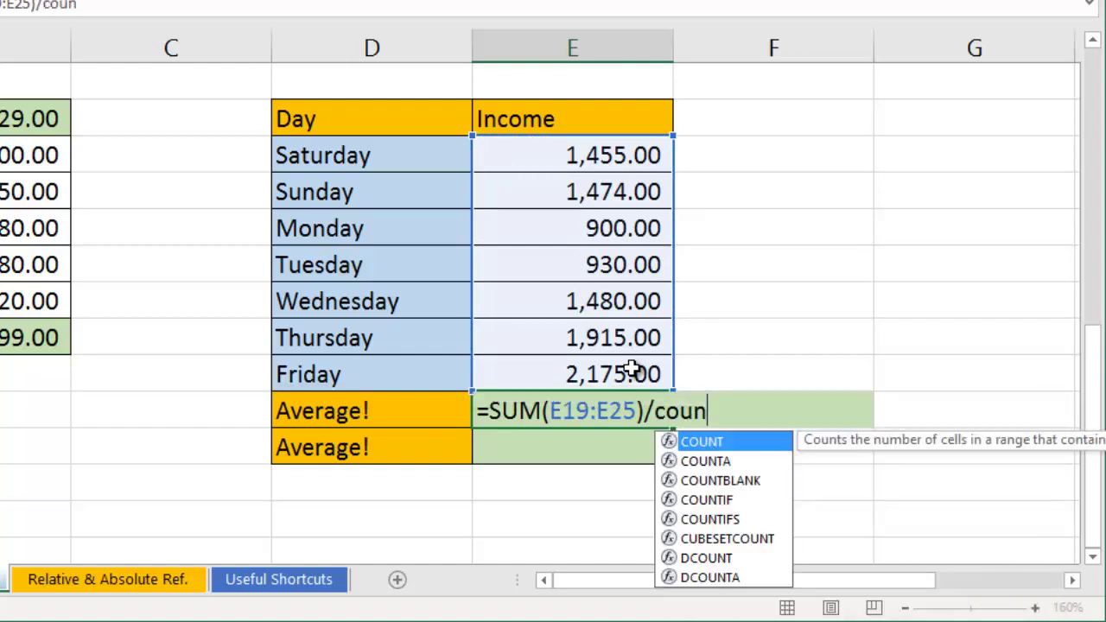
key("Tab")
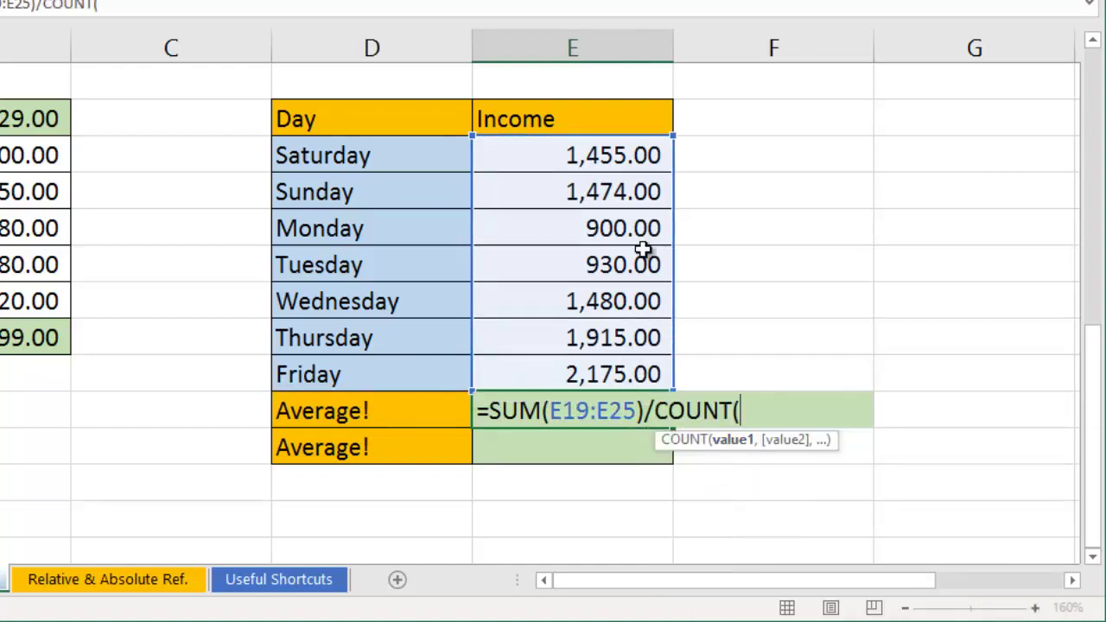
left_click(629, 164)
left_click_drag(628, 164, 637, 366)
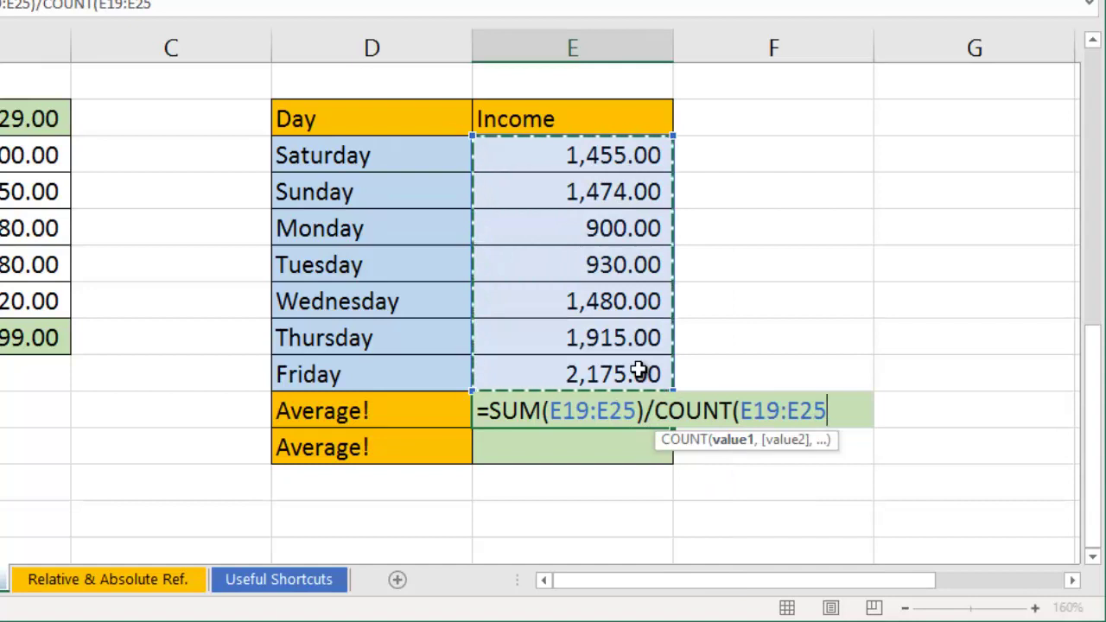
type(")")
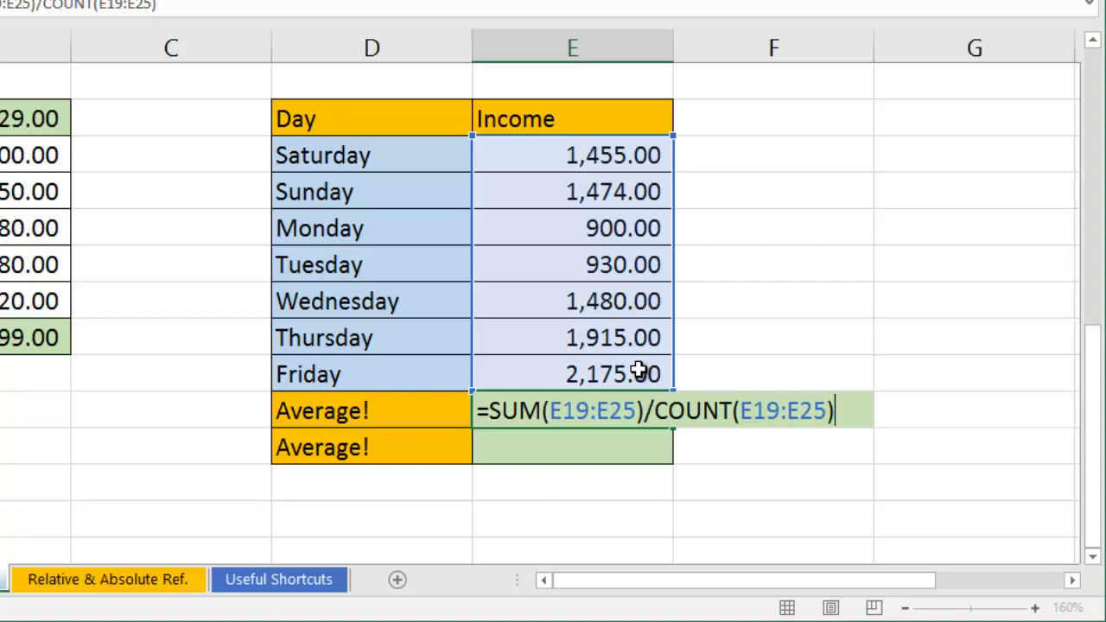
key("ctrl+Return")
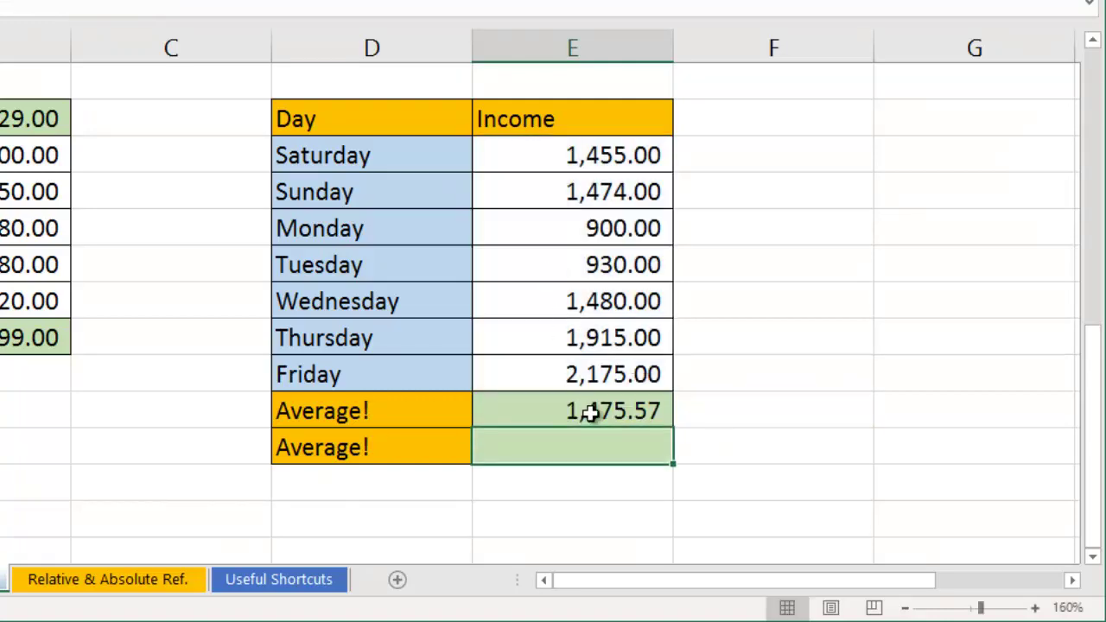
Step: Compare E26 with the AVERAGE result in D10, and evaluate the E26 formula part by part down to its final result
scroll(561, 388, "up", 1)
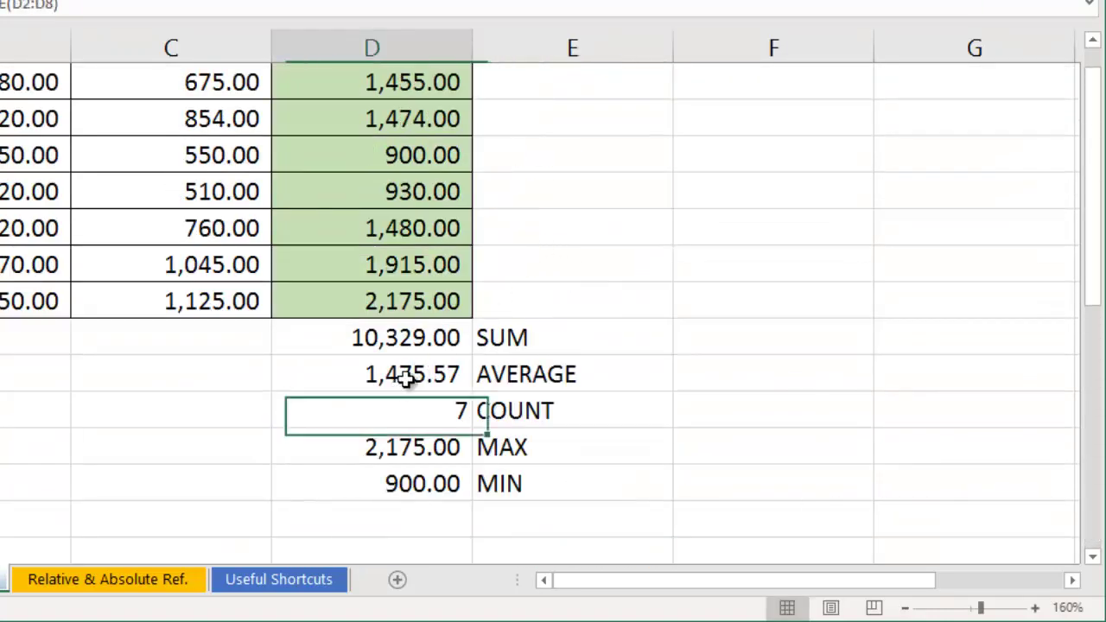
scroll(329, 309, "down", 1)
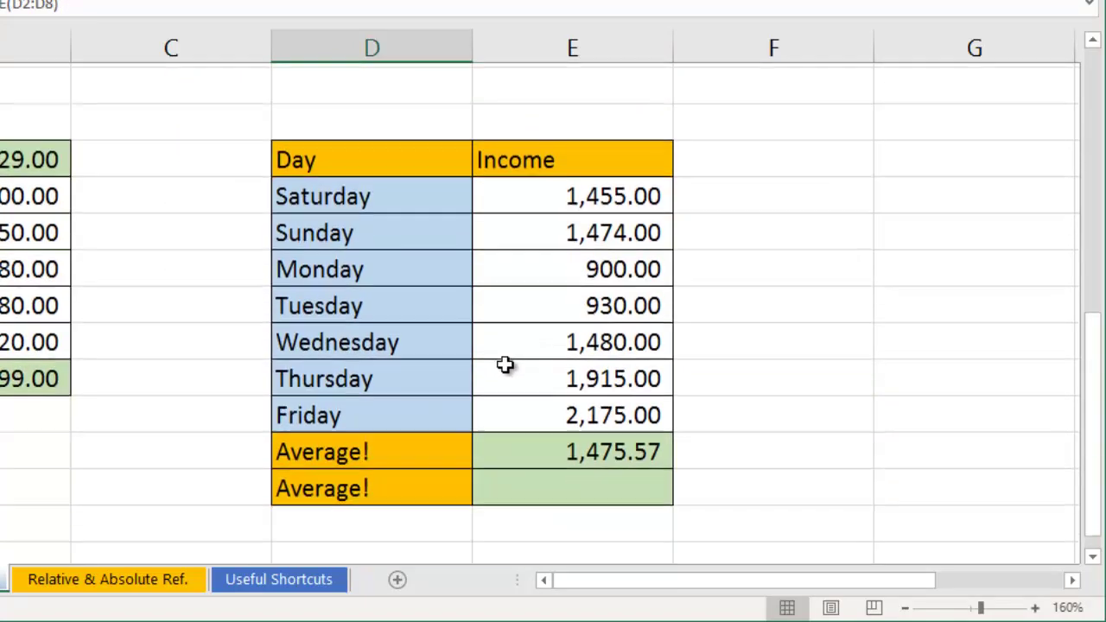
scroll(562, 328, "down", 1)
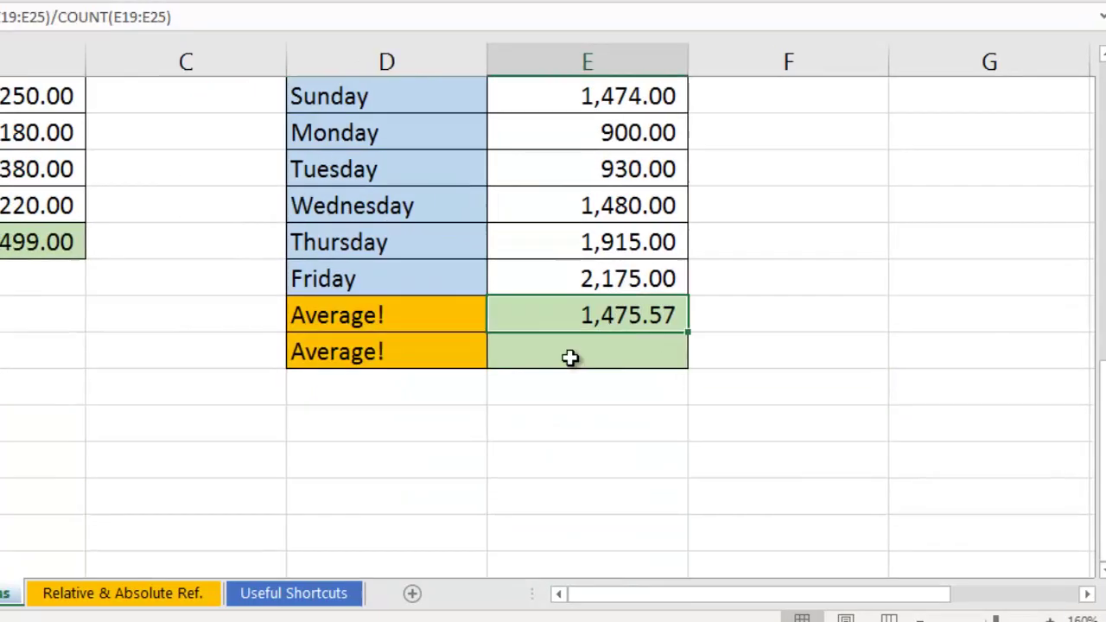
scroll(510, 350, "up", 1)
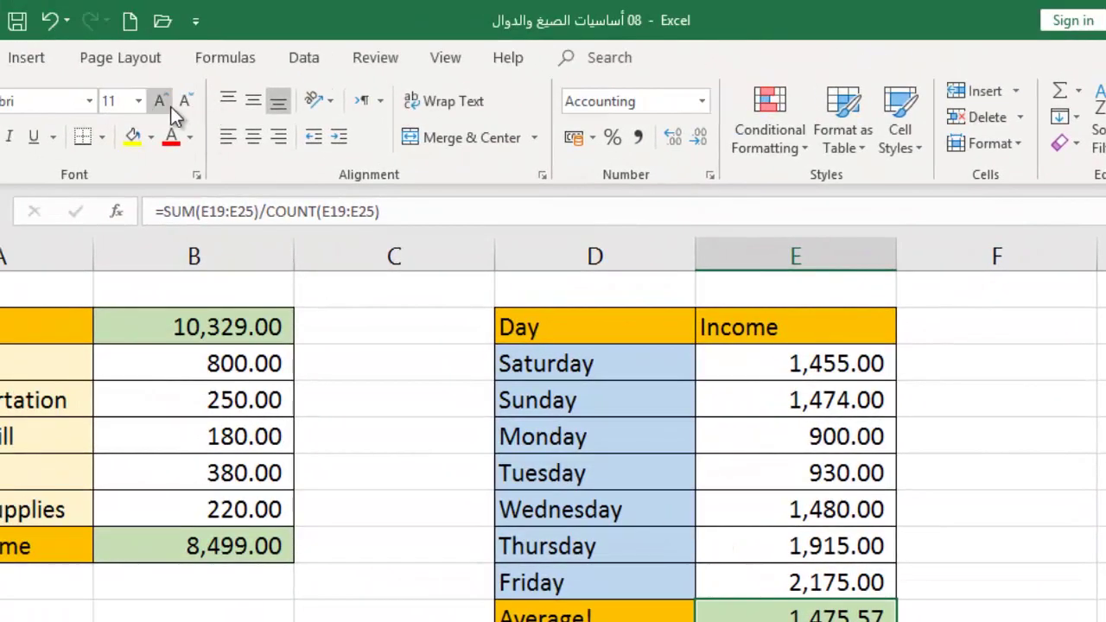
left_click(221, 61)
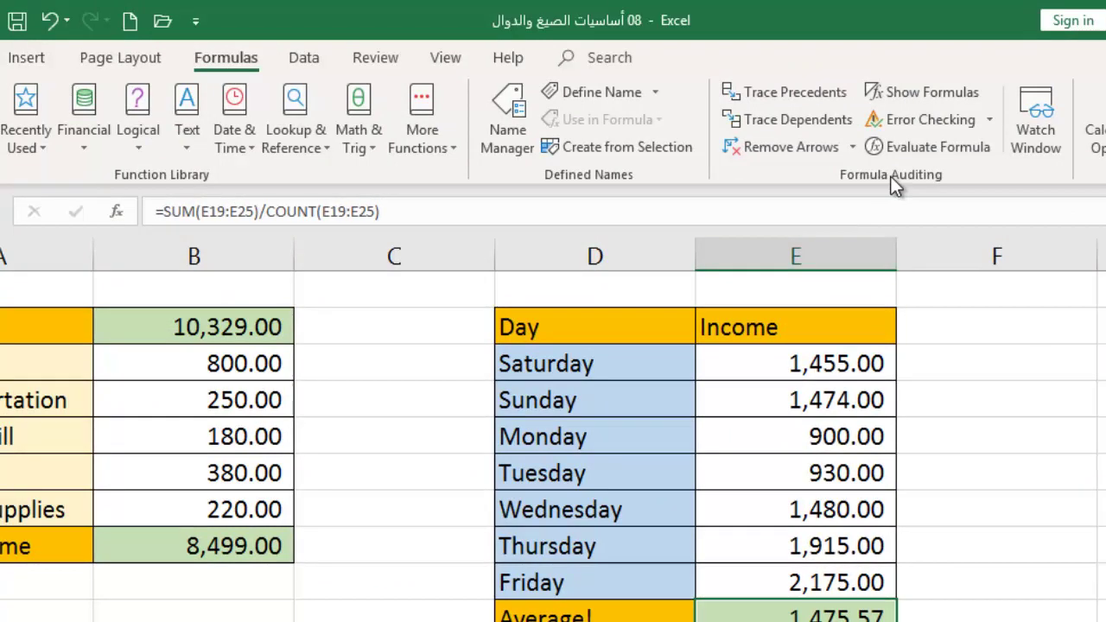
left_click(910, 150)
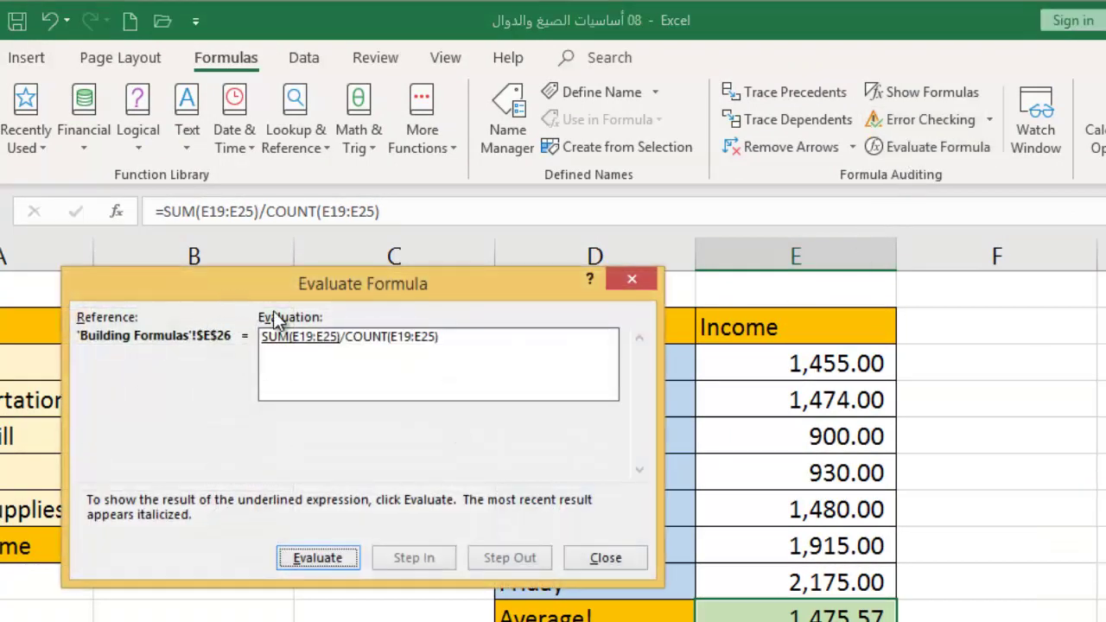
left_click(380, 596)
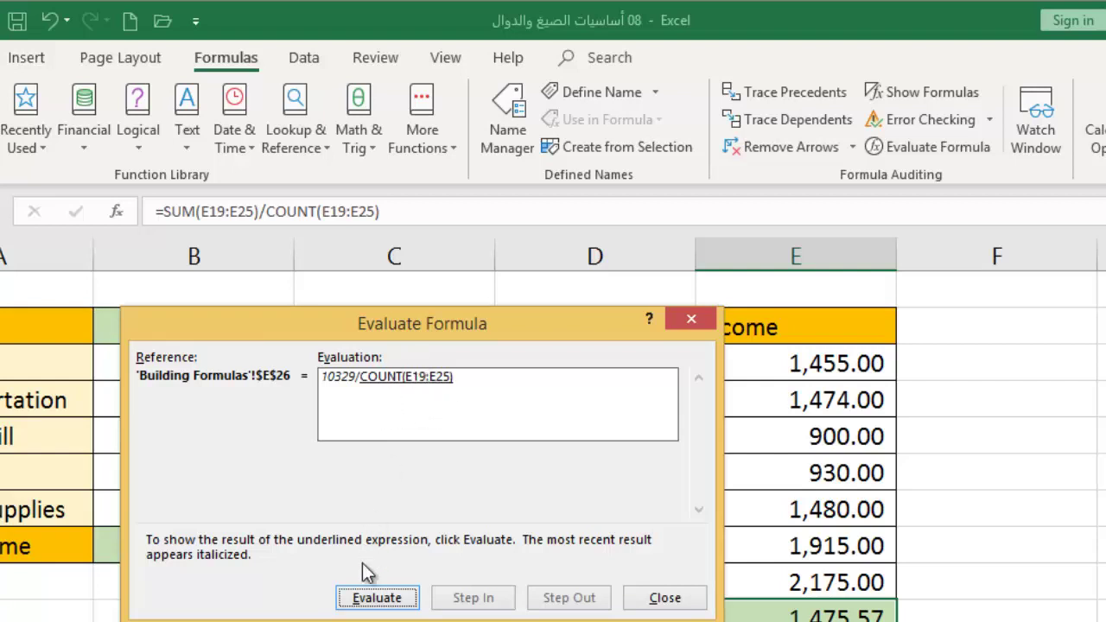
left_click(378, 595)
left_click(368, 593)
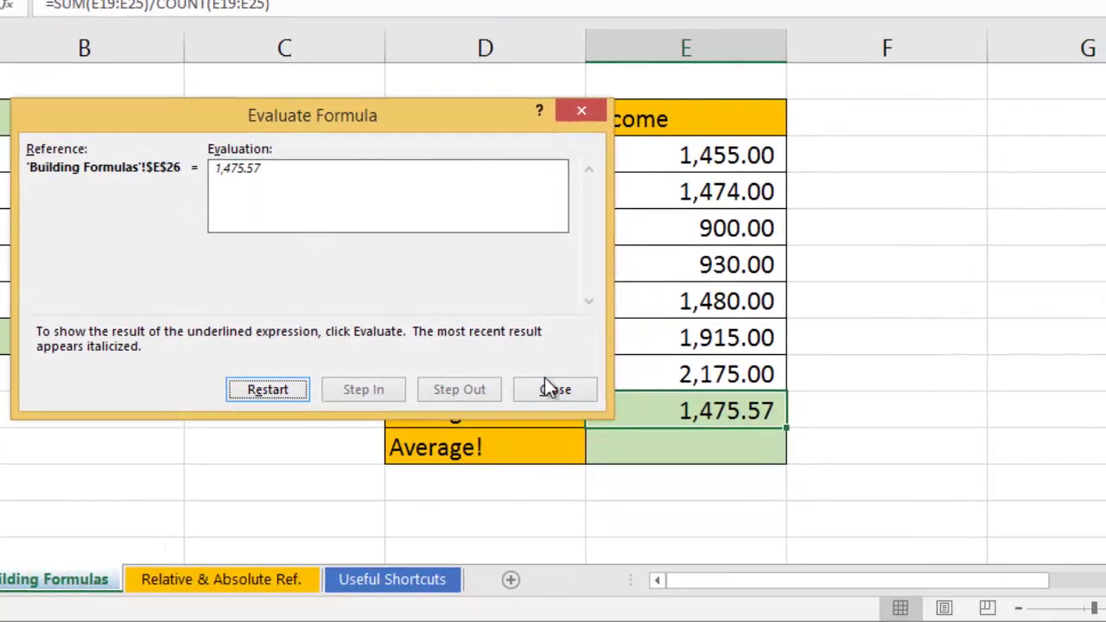
left_click(546, 385)
Step: Calculate the average daily income in E27 with the formula =AVERAGE(E19:E25), choosing AVERAGE from the function suggestions
left_click(658, 448)
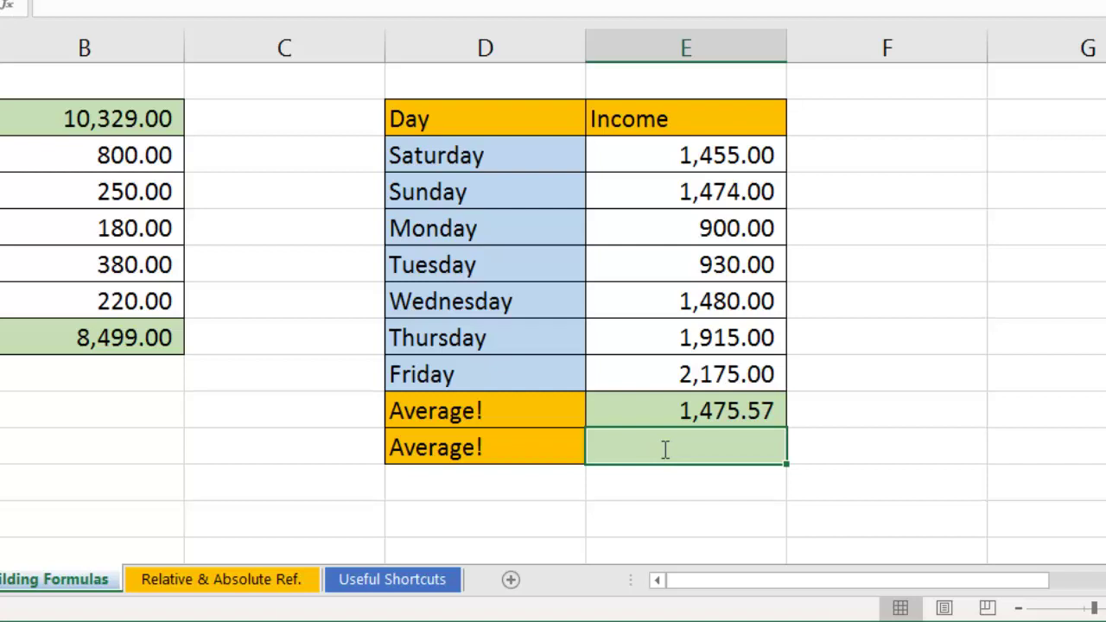
type("=aver")
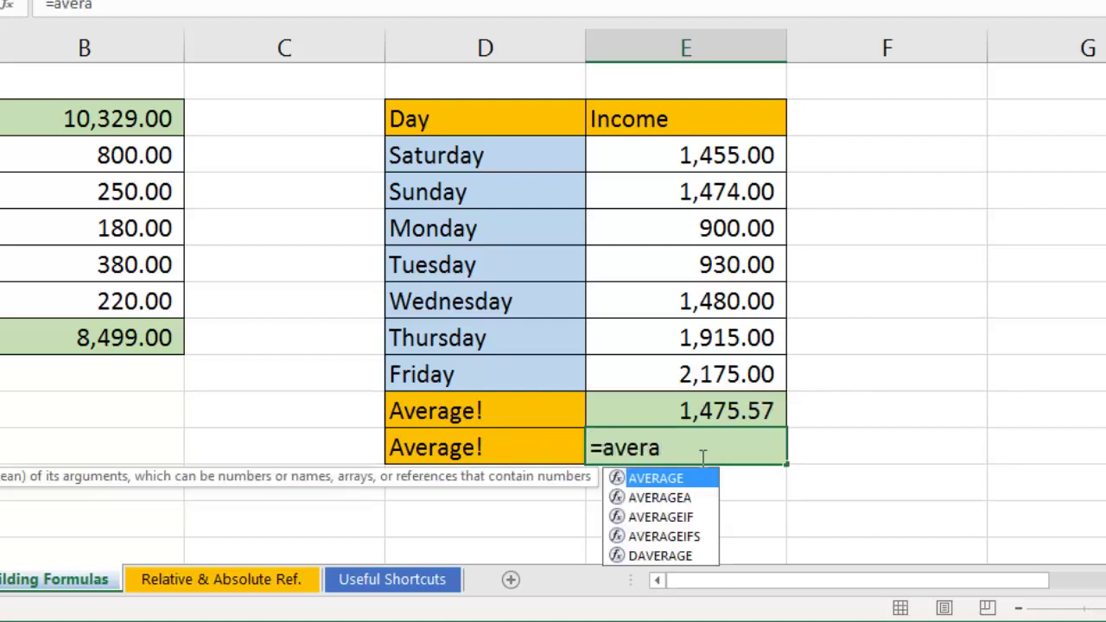
type("a")
double_click(694, 479)
left_click_drag(718, 168, 726, 391)
key("Return")
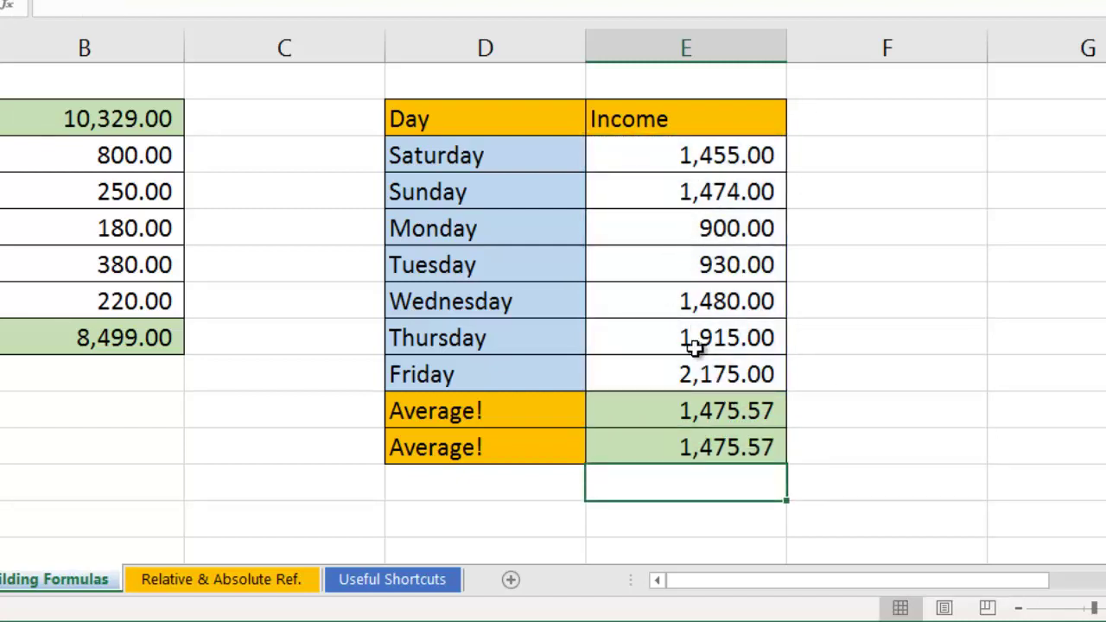
Step: Clear Friday's income in E25 to test how both average formulas treat an empty cell
key("Up")
key("Up")
key("Up")
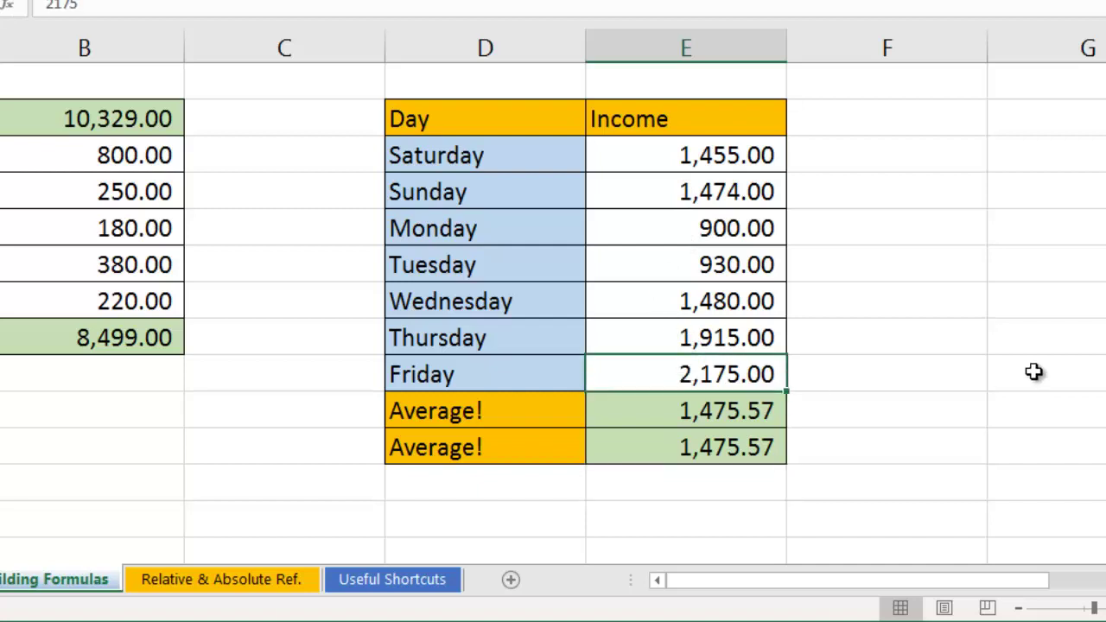
key("Delete")
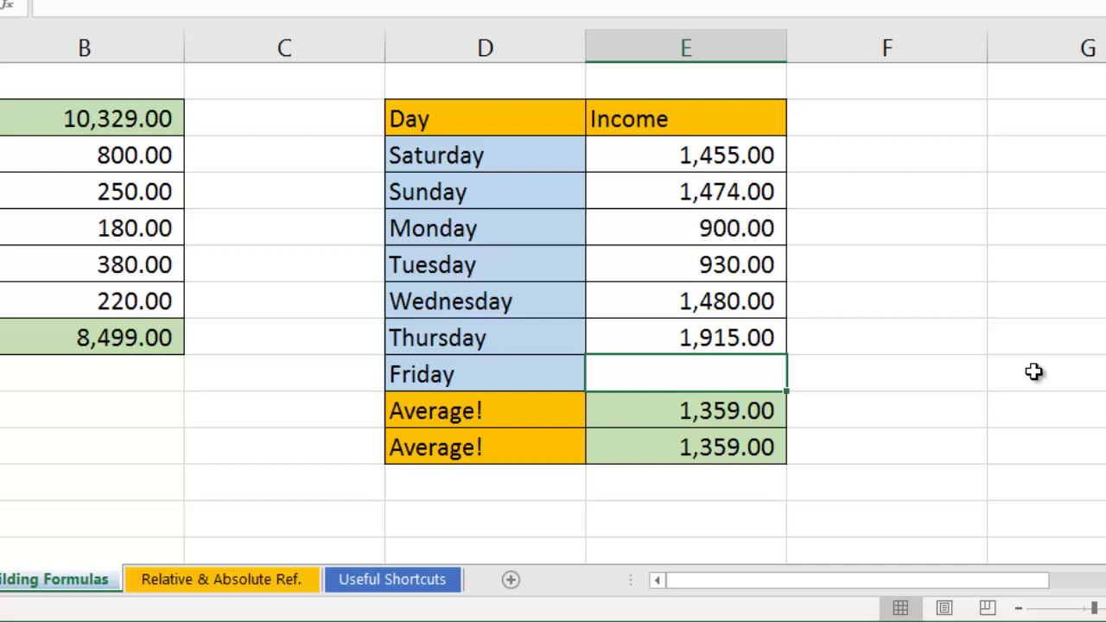
Step: Evaluate the SUM/COUNT formula in E26 part by part with Friday empty, and check the AVERAGE formula in E27
left_click(747, 408)
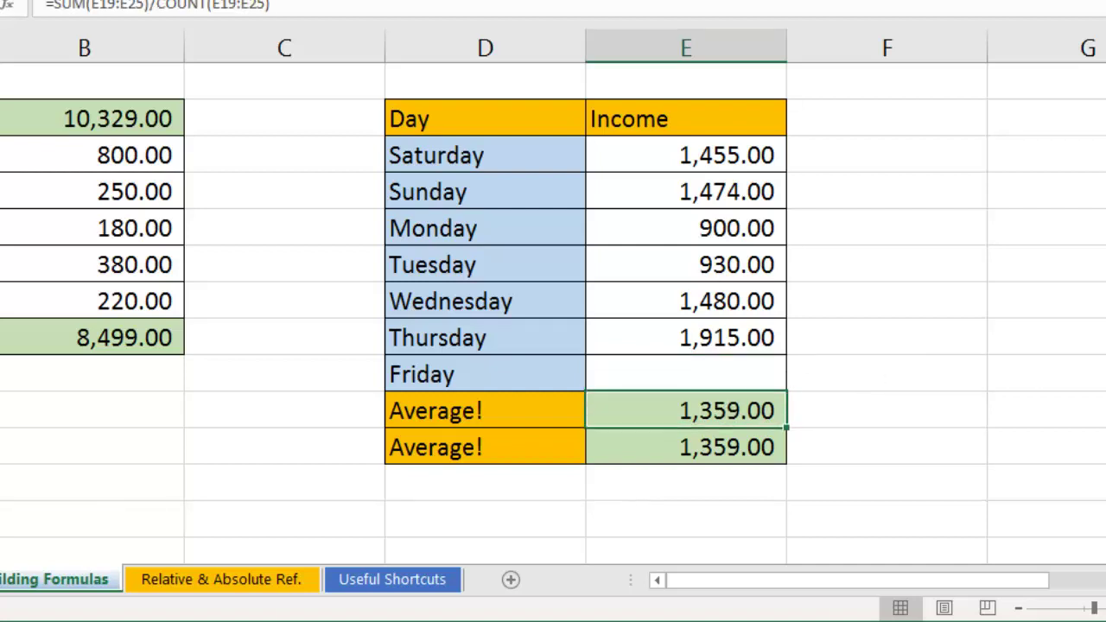
key("alt+m")
key("v")
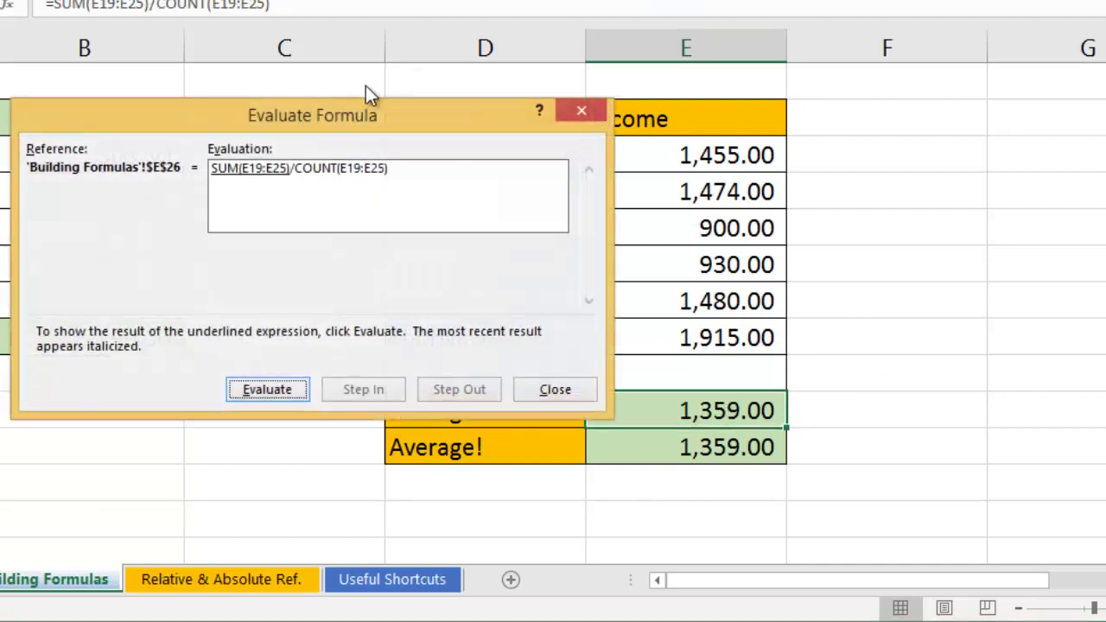
left_click(255, 388)
left_click(255, 385)
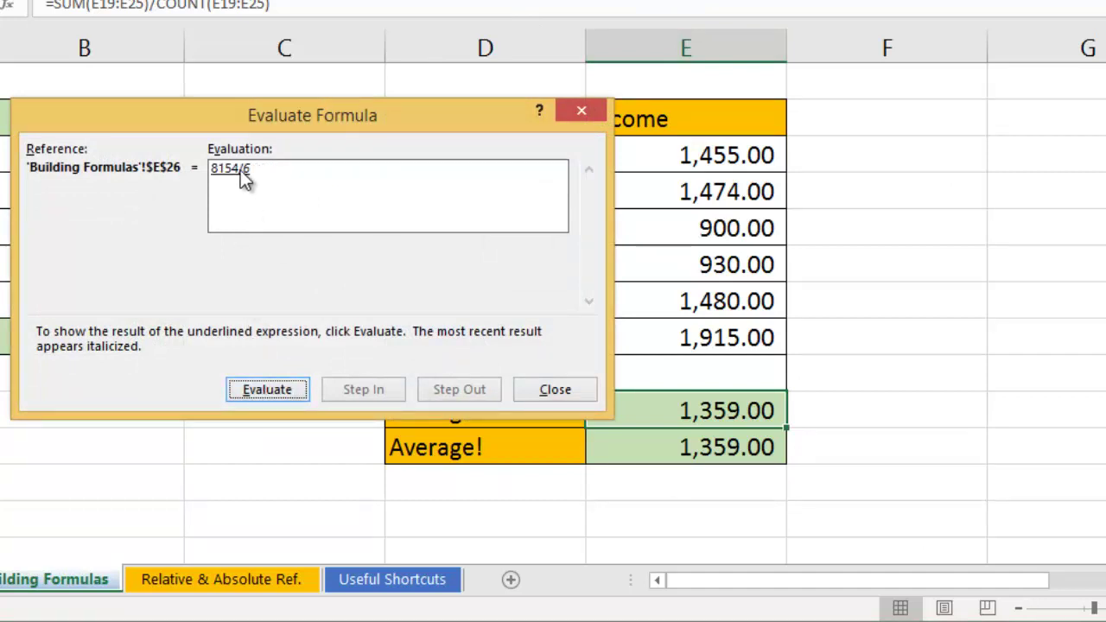
left_click(259, 386)
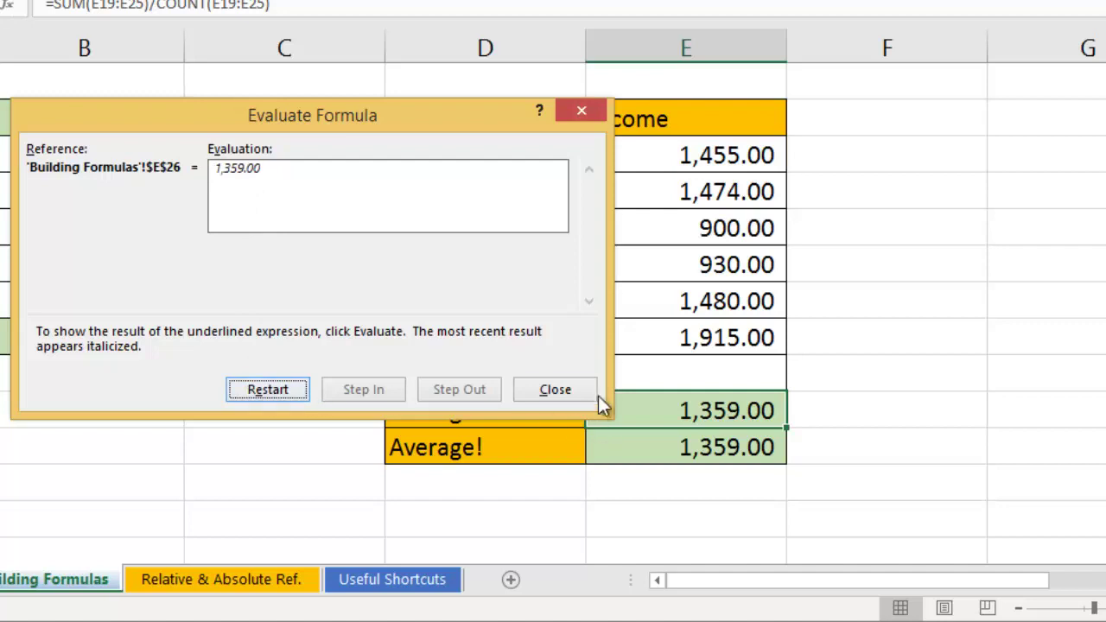
left_click(592, 393)
left_click(674, 448)
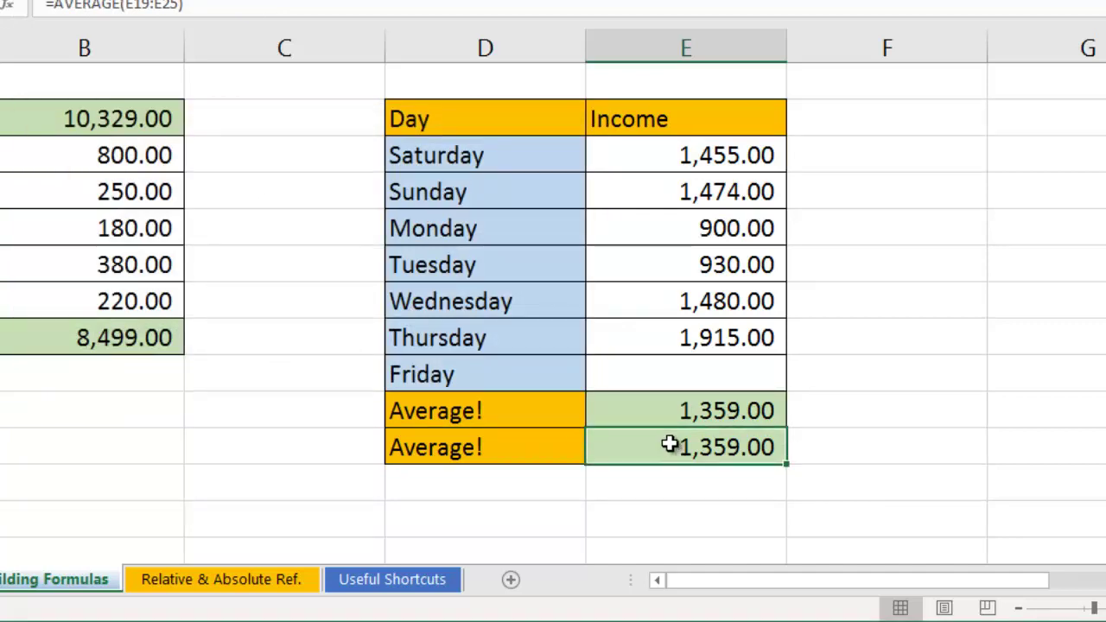
Step: Enter 0 as Friday's income in E25
left_click(682, 381)
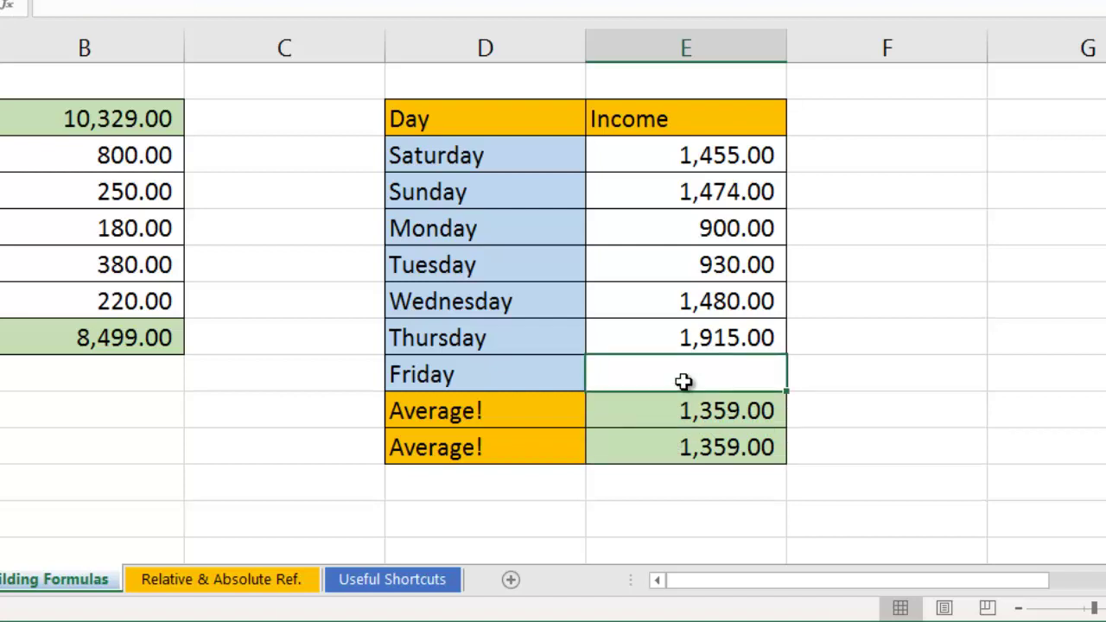
type("0")
key("Return")
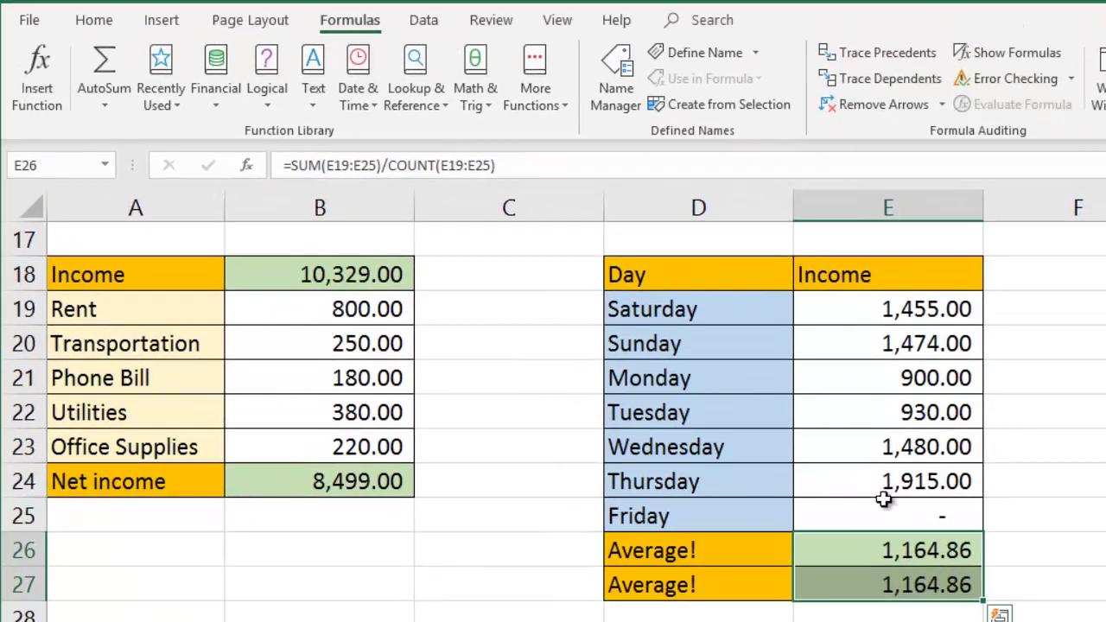
Step: Apply the General number format to Friday's income in E25, and check the AVERAGE formula in E27
left_click(763, 405)
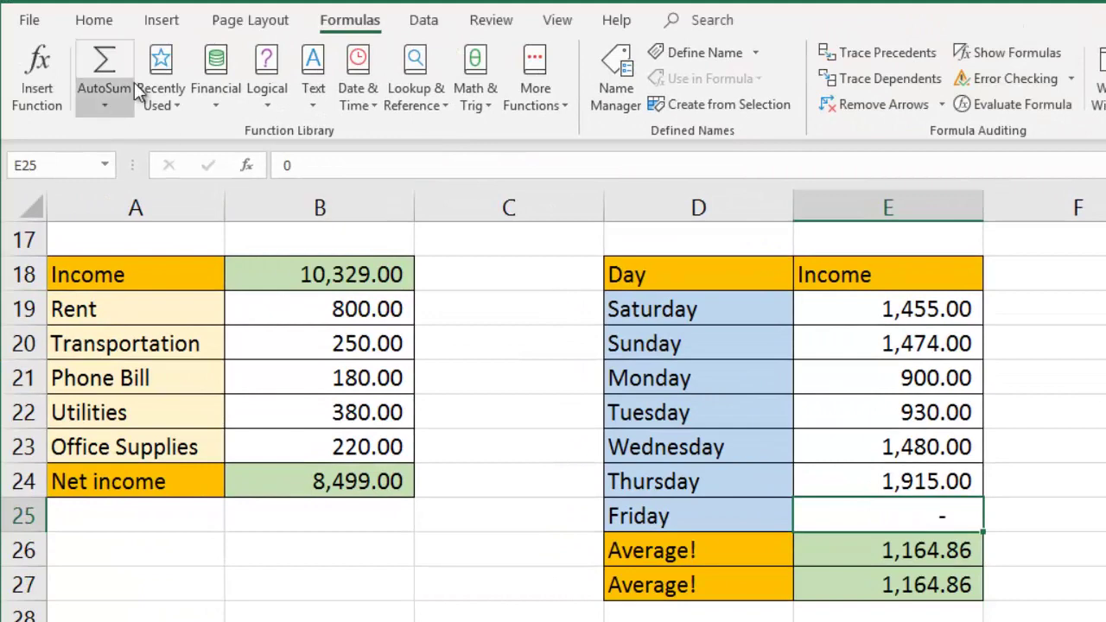
left_click(93, 20)
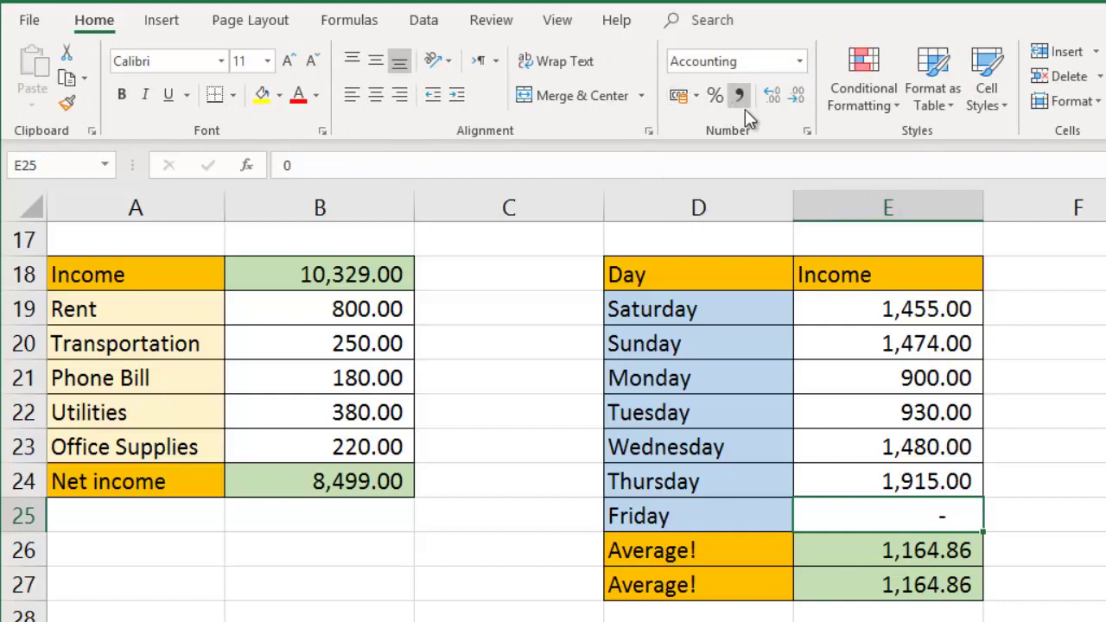
left_click(800, 61)
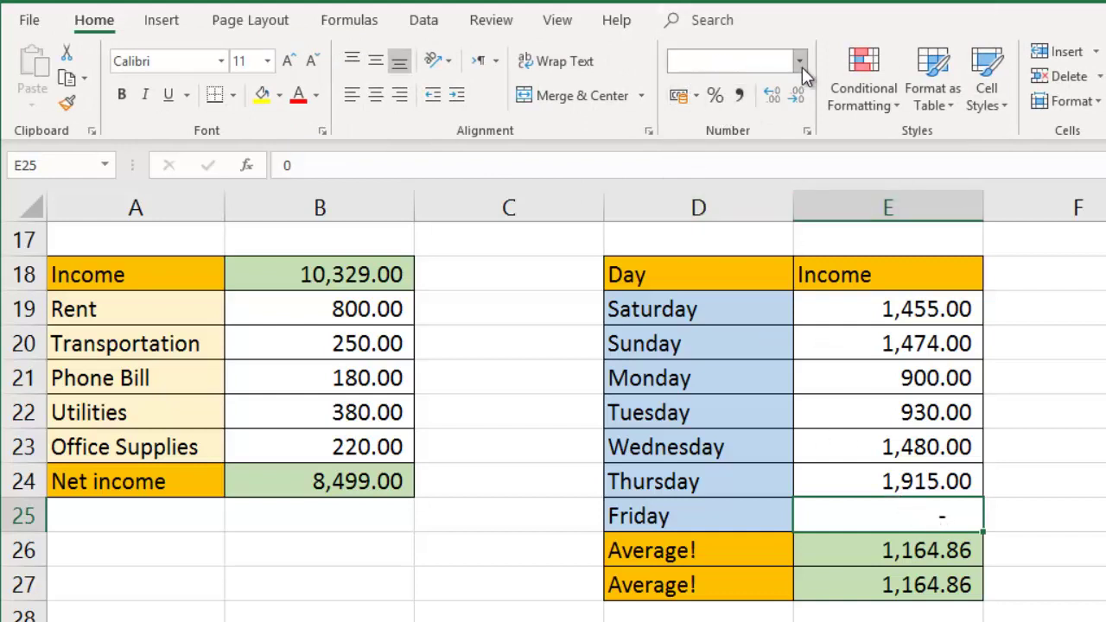
left_click(780, 95)
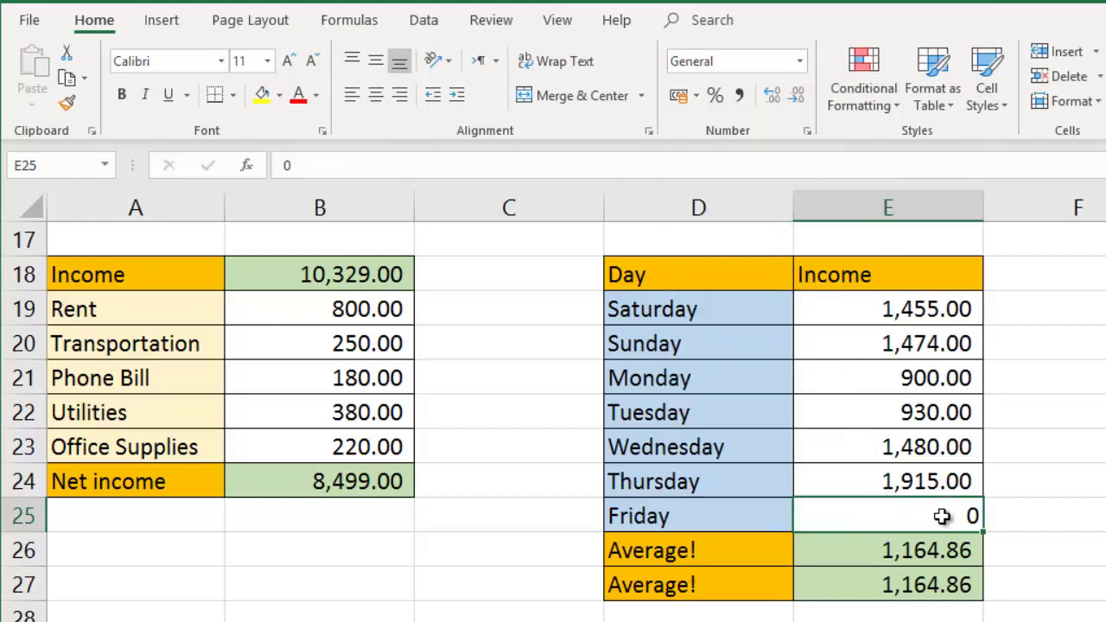
left_click(907, 585)
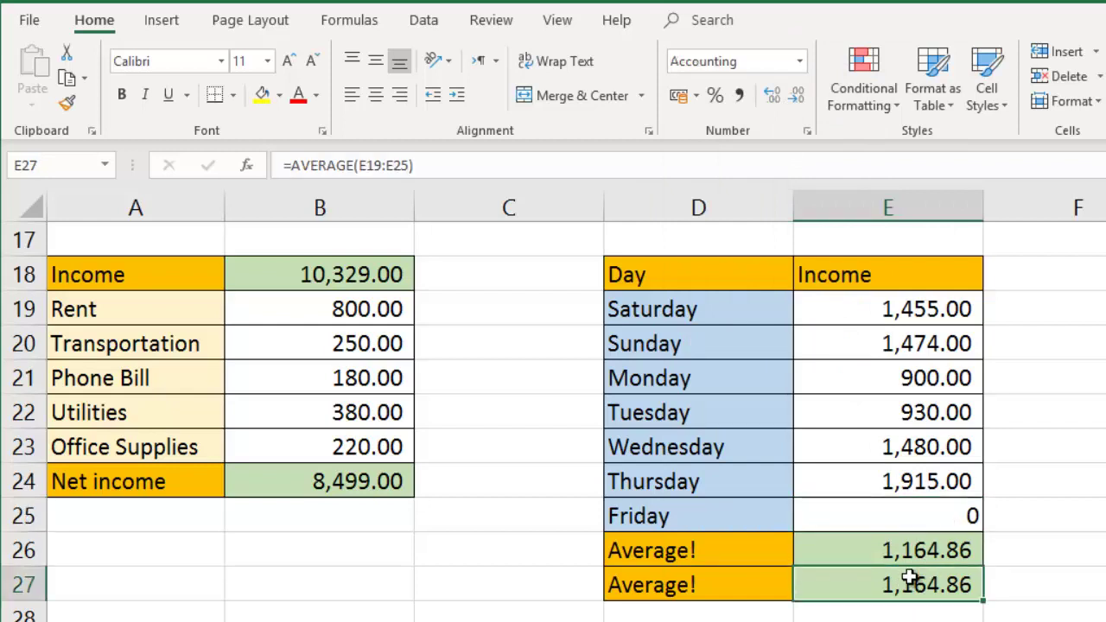